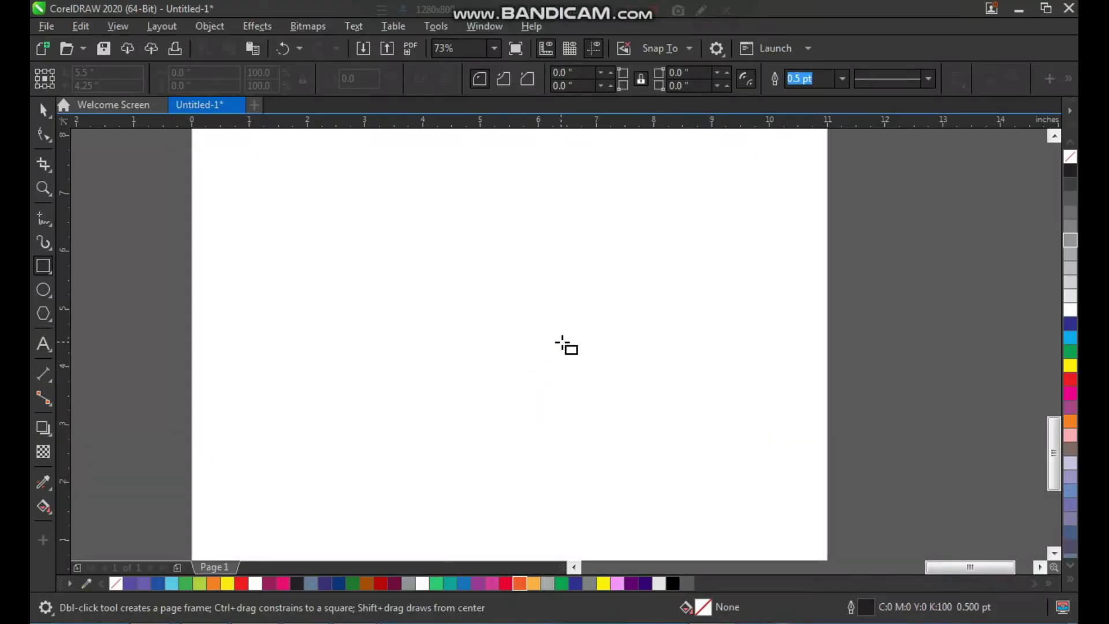
# Draw a circle about 3.81 inches in diameter in the middle of the page.
pyautogui.click(591, 333)
pyautogui.press('F3')
pyautogui.press('F4')
pyautogui.click(648, 324)
pyautogui.press('F2')
pyautogui.moveTo(444, 232); pyautogui.dragTo(697, 449)
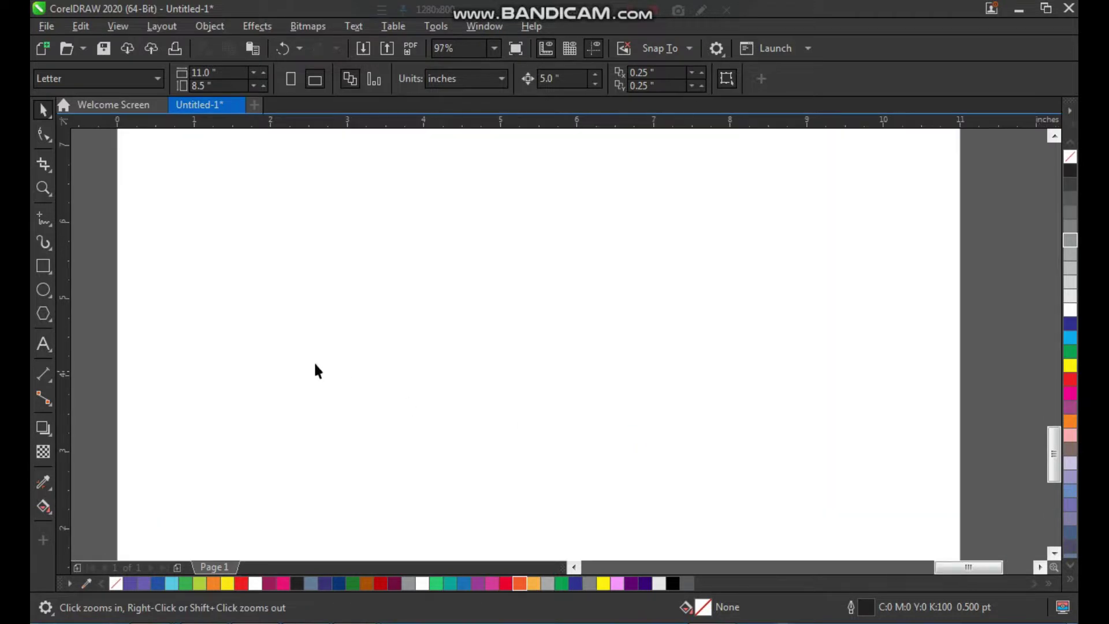
pyautogui.click(44, 290)
pyautogui.moveTo(395, 209); pyautogui.dragTo(692, 474)
pyautogui.press('space')
pyautogui.click(725, 443)
pyautogui.moveTo(607, 364); pyautogui.dragTo(592, 353)
pyautogui.press('Escape')
# Make a smaller concentric copy of the circle, about 2.86 inches in diameter.
pyautogui.click(591, 312)
pyautogui.press('F2')
pyautogui.moveTo(384, 159); pyautogui.dragTo(725, 509)
pyautogui.moveTo(706, 172); pyautogui.dragTo(699, 203)
pyautogui.rightClick(699, 203)
pyautogui.keyDown('shift'); pyautogui.click(669, 286); pyautogui.keyUp('shift')
pyautogui.click(777, 249)
pyautogui.click(629, 279)
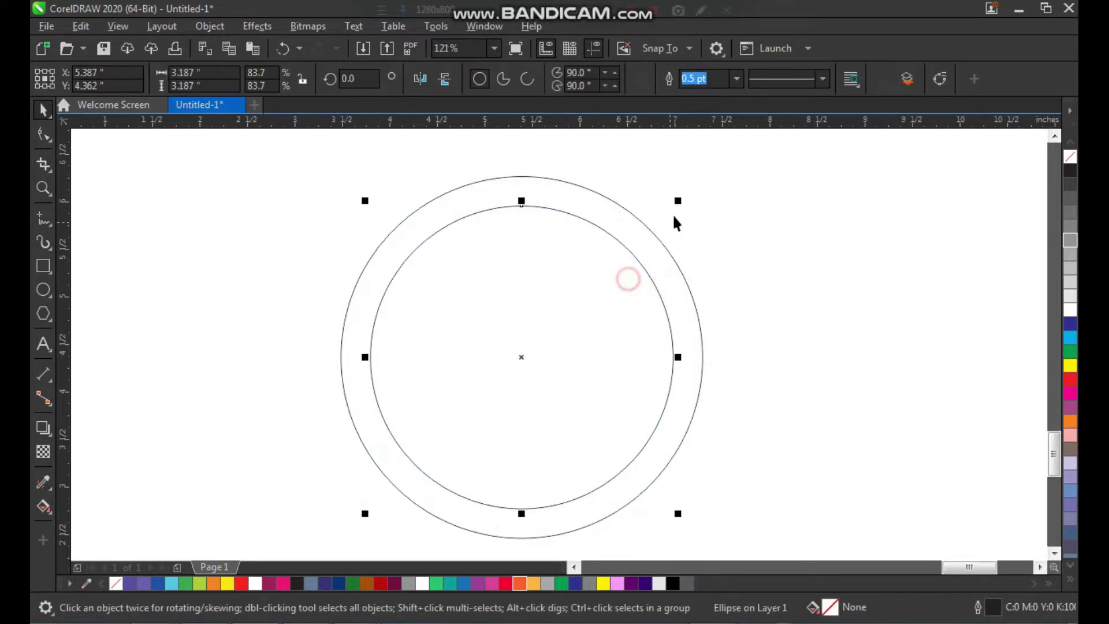
pyautogui.moveTo(678, 201); pyautogui.dragTo(662, 216)
# Align the inner circle's left edge with the left edge of the outer circle.
pyautogui.keyDown('shift'); pyautogui.click(657, 272); pyautogui.keyUp('shift')
pyautogui.press('l')
pyautogui.click(755, 276)
pyautogui.click(560, 314)
pyautogui.keyDown('shift'); pyautogui.click(653, 281); pyautogui.keyUp('shift')
pyautogui.click(714, 159)
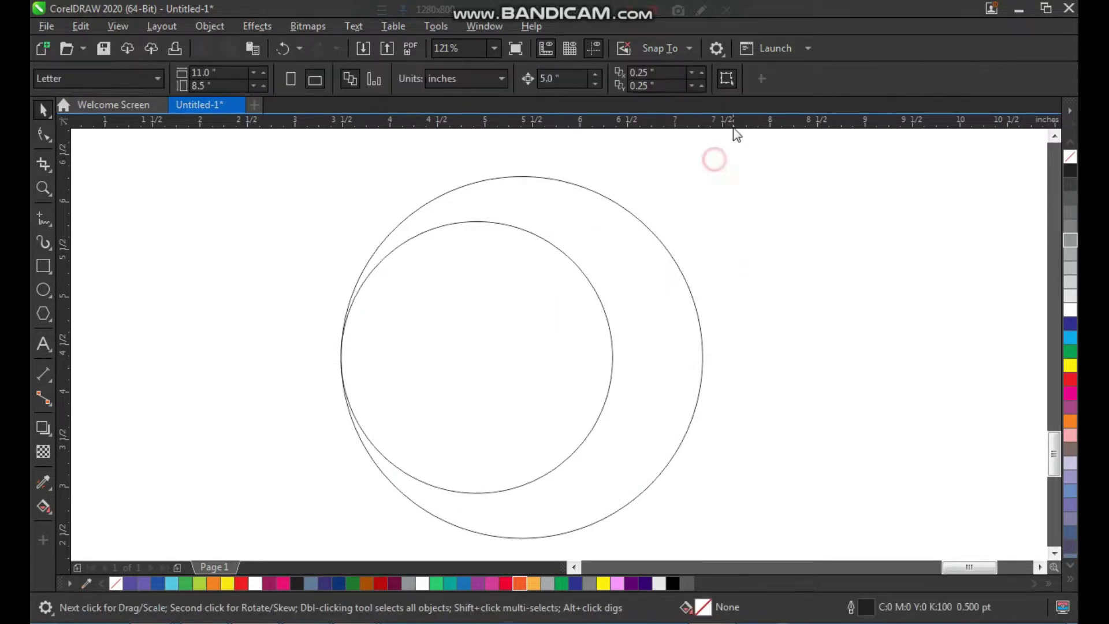
# Set the outline width of both circles to 1.5 pt.
pyautogui.click(566, 251)
pyautogui.keyDown('shift'); pyautogui.click(620, 236); pyautogui.keyUp('shift')
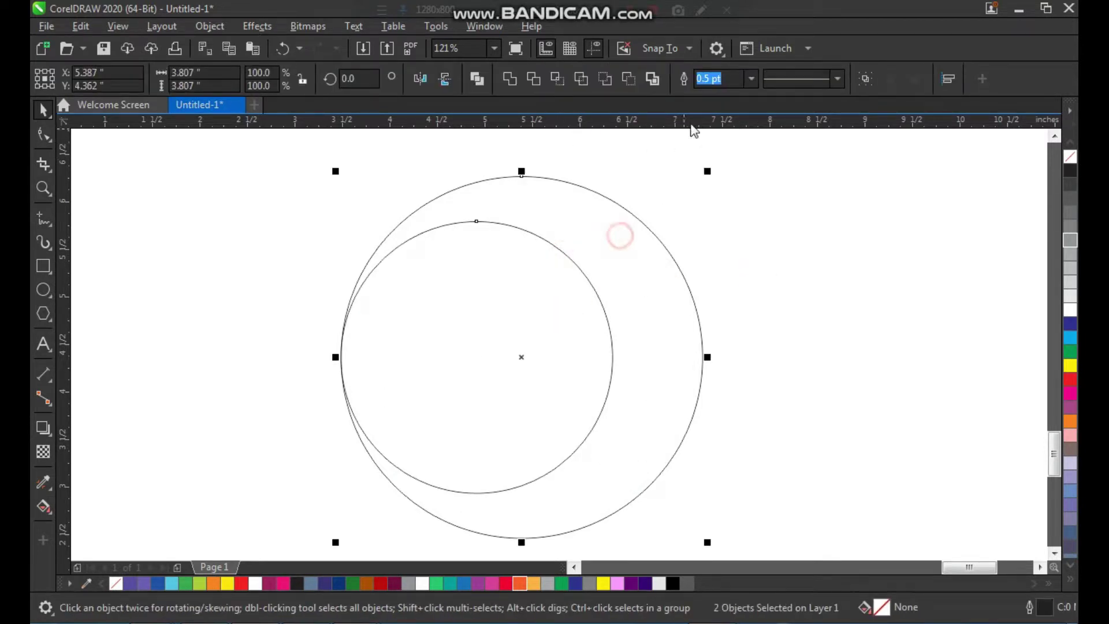
pyautogui.click(751, 80)
pyautogui.click(732, 161)
pyautogui.click(565, 335)
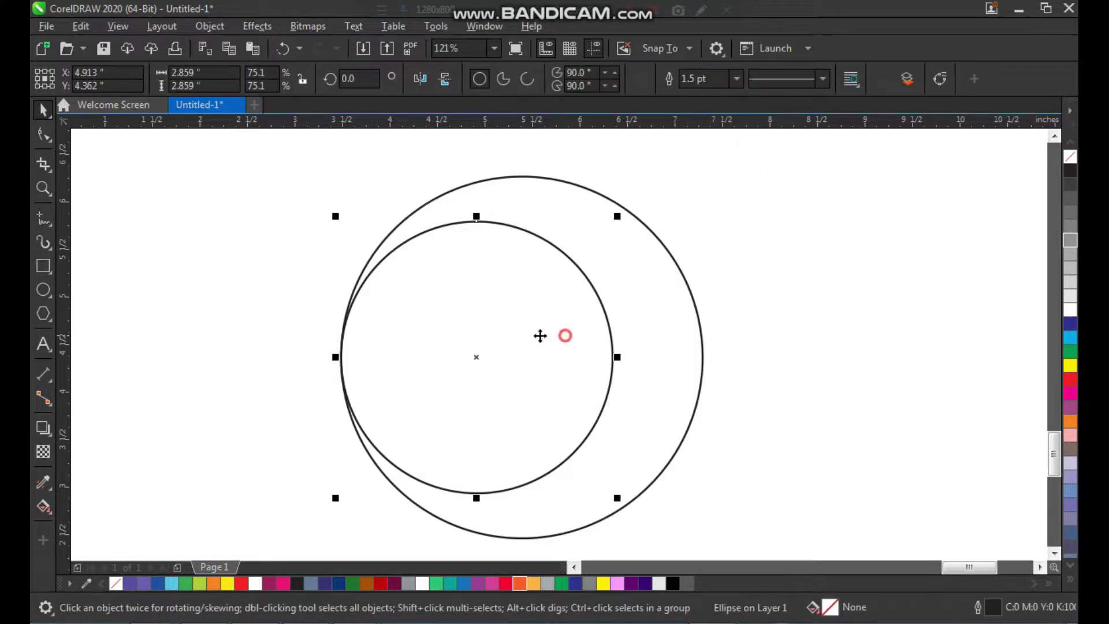
pyautogui.click(302, 263)
# Create a third, smaller circle as a scaled-down concentric copy of the large outer circle.
pyautogui.click(466, 349)
pyautogui.press('F2')
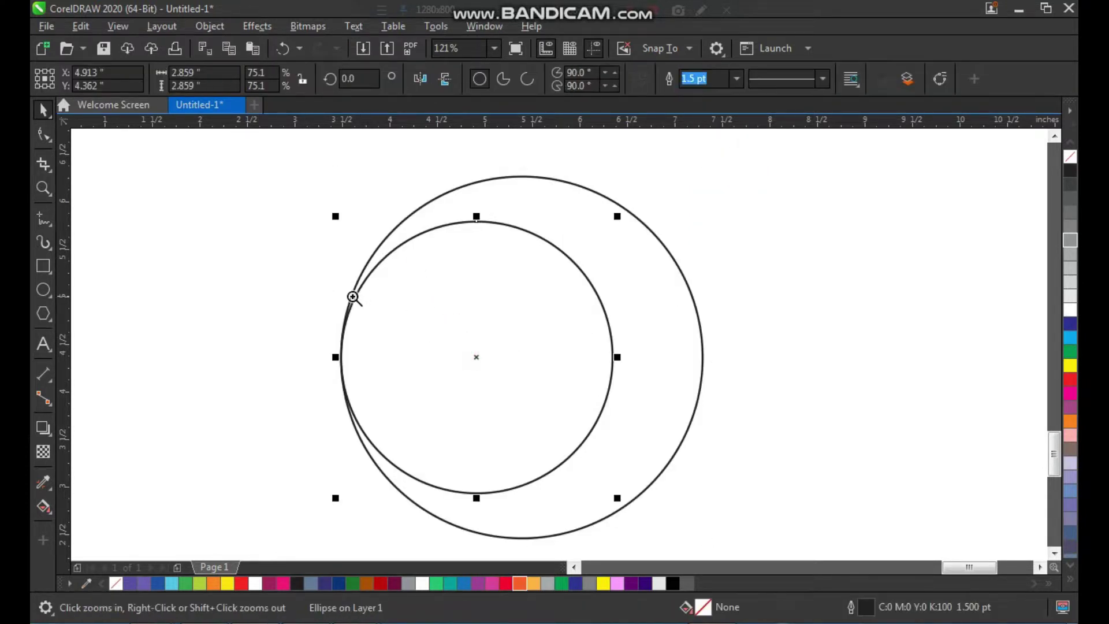
pyautogui.moveTo(333, 301); pyautogui.dragTo(407, 405)
pyautogui.scroll(-3, 421, 341)
pyautogui.moveTo(411, 179); pyautogui.dragTo(810, 503)
pyautogui.click(852, 327)
pyautogui.click(731, 285)
pyautogui.scroll(-1, 731, 285)
pyautogui.click(813, 257)
pyautogui.click(692, 264)
pyautogui.moveTo(767, 138); pyautogui.dragTo(733, 236)
pyautogui.rightClick(733, 235)
pyautogui.click(855, 272)
# Fine-tune the smallest circle's size so that it meets the right edge of the middle circle.
pyautogui.click(609, 320)
pyautogui.press('F2')
pyautogui.moveTo(473, 213); pyautogui.dragTo(651, 413)
pyautogui.moveTo(792, 181)
pyautogui.mouseDown()
pyautogui.moveTo(787, 191)
pyautogui.moveTo(796, 188)
pyautogui.mouseUp()
pyautogui.scroll(-3, 683, 228)
pyautogui.click(886, 206)
# Nudge the middle and smallest circles slightly left so their outlines overlap the outer circle's left edge.
pyautogui.click(463, 320)
pyautogui.press('F2')
pyautogui.moveTo(381, 294); pyautogui.dragTo(431, 359)
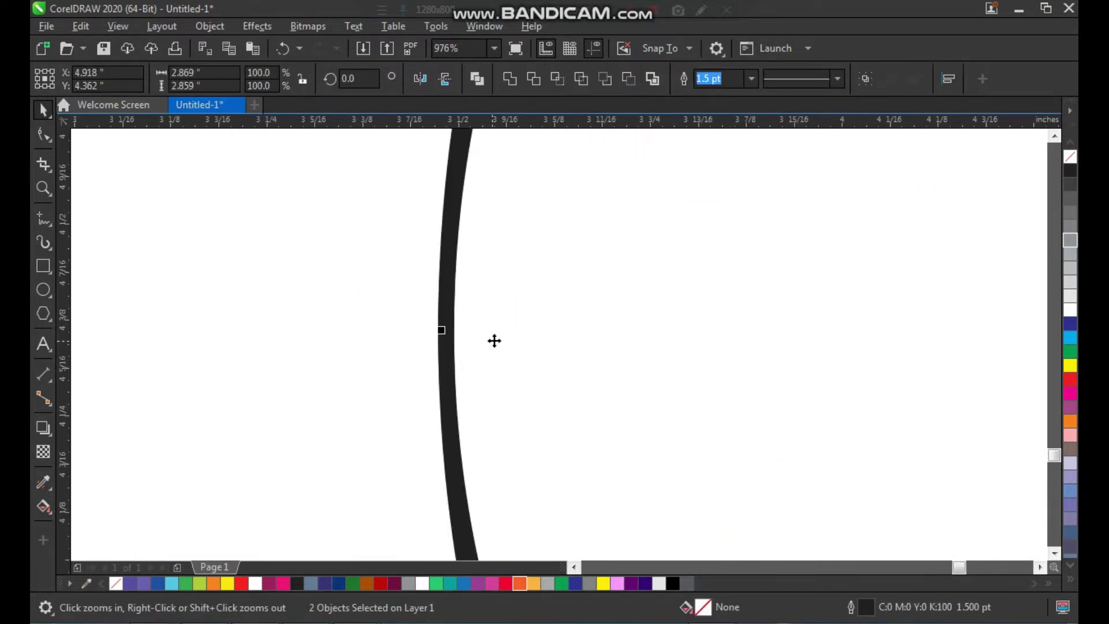
pyautogui.press('Left')
pyautogui.press('Left')
pyautogui.click(362, 312)
pyautogui.scroll(-3, 475, 330)
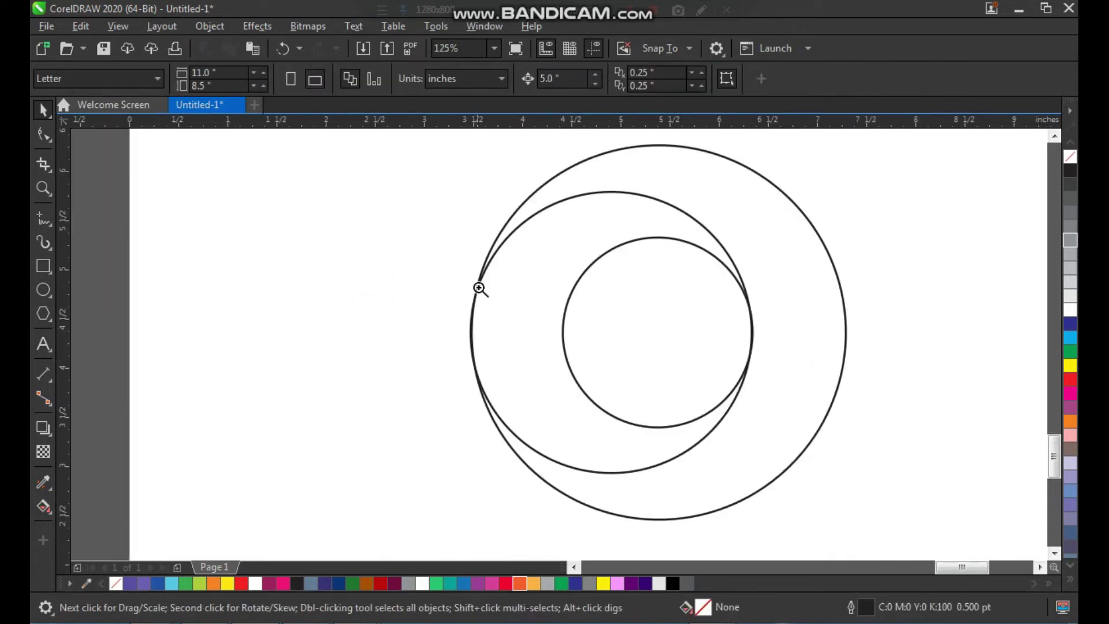
# Draw a straight Bézier line from just below the outer circle up to the right side of the smallest circle.
pyautogui.press('F2')
pyautogui.moveTo(460, 184); pyautogui.dragTo(908, 495)
pyautogui.scroll(-3, 601, 364)
pyautogui.press('F2')
pyautogui.moveTo(456, 211); pyautogui.dragTo(731, 476)
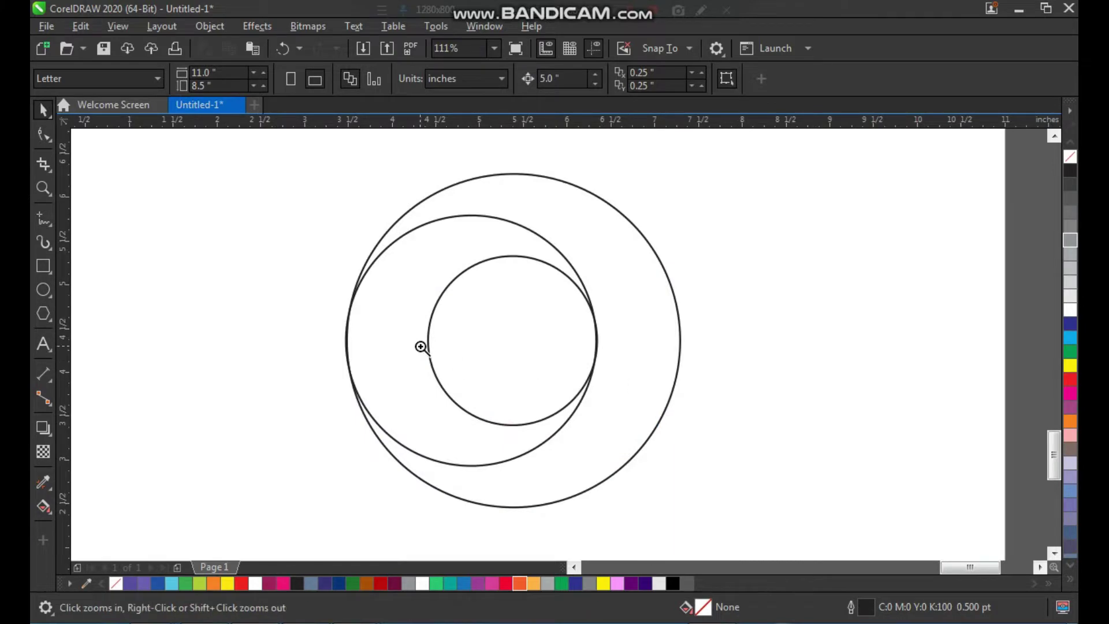
pyautogui.moveTo(344, 244); pyautogui.dragTo(699, 521)
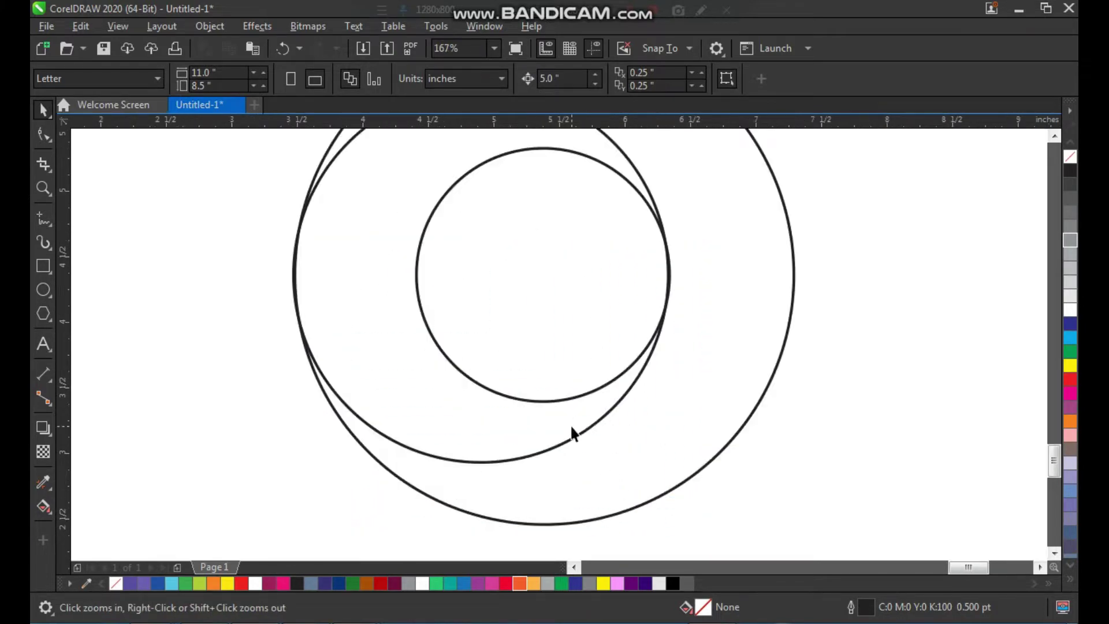
pyautogui.click(49, 227)
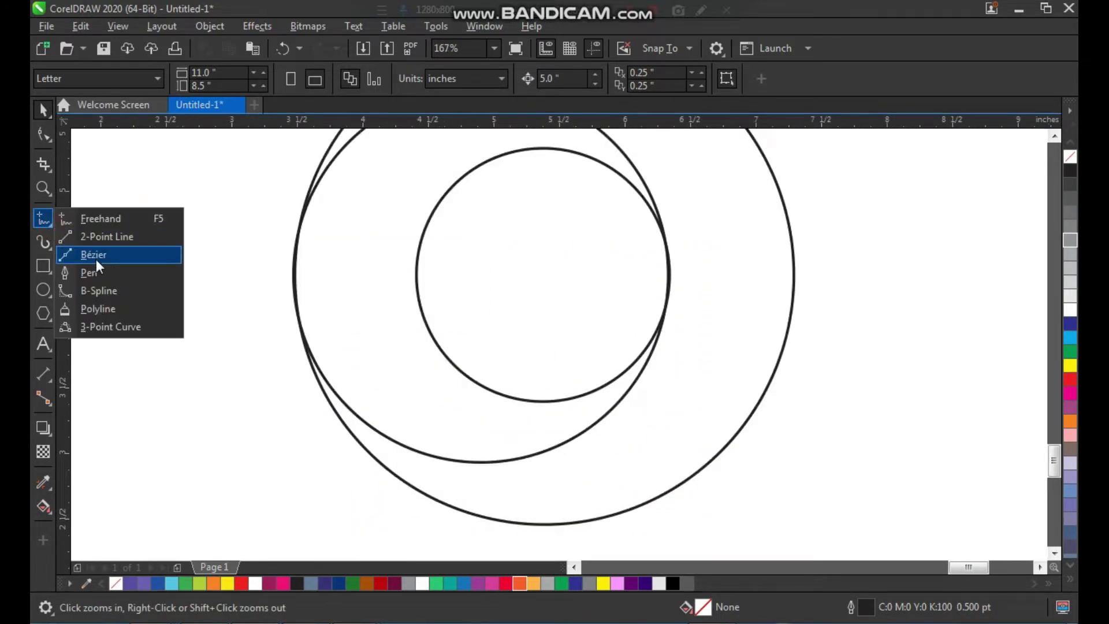
pyautogui.click(105, 254)
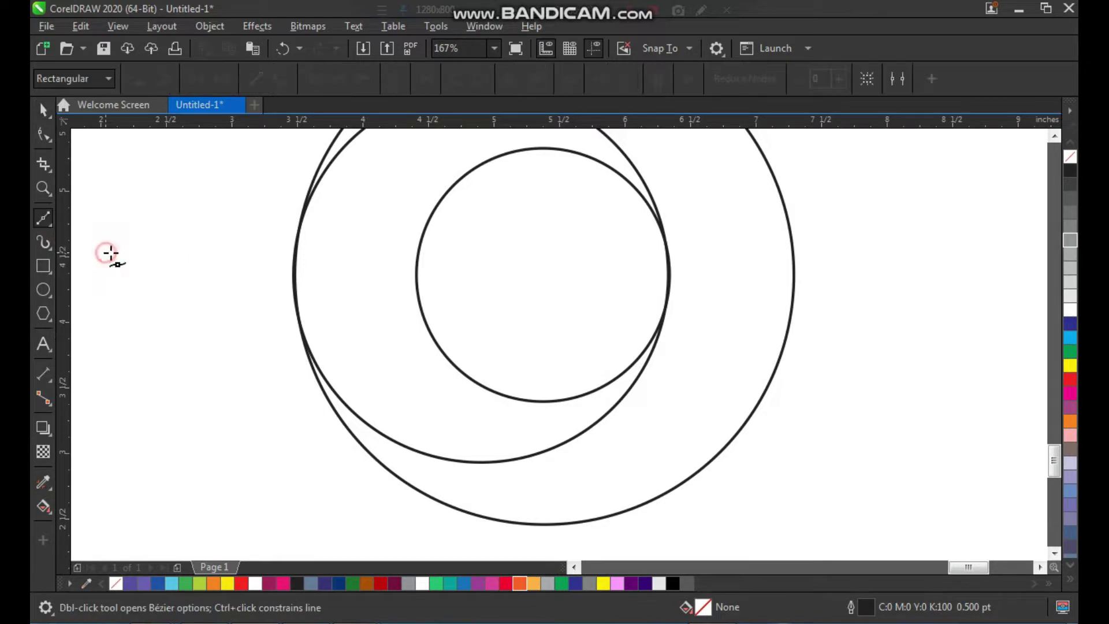
pyautogui.click(524, 537)
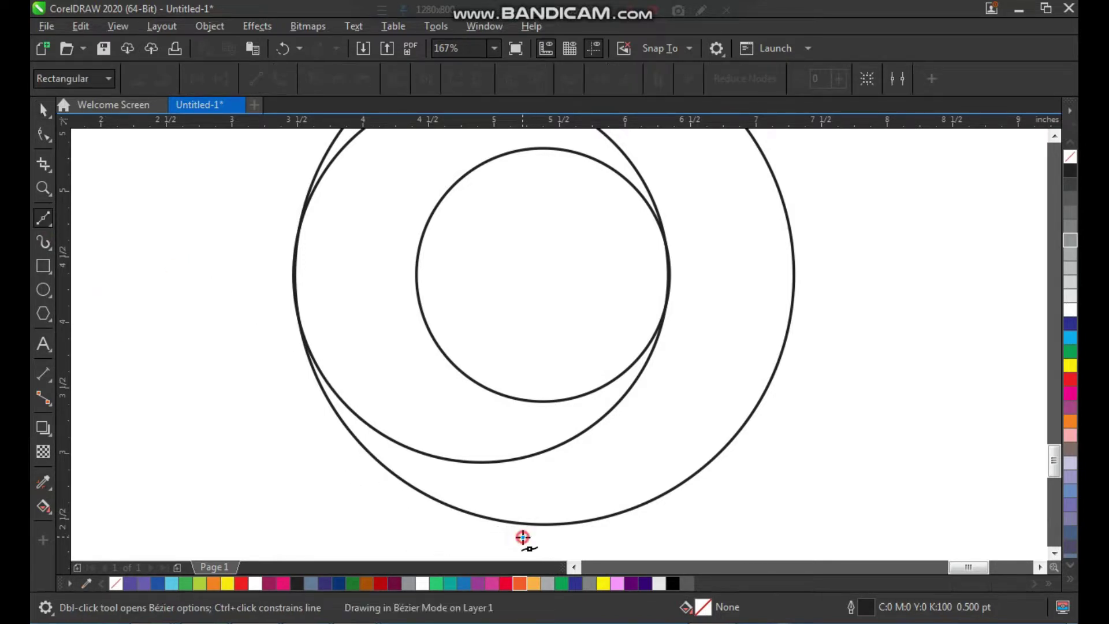
pyautogui.click(659, 318)
pyautogui.press('space')
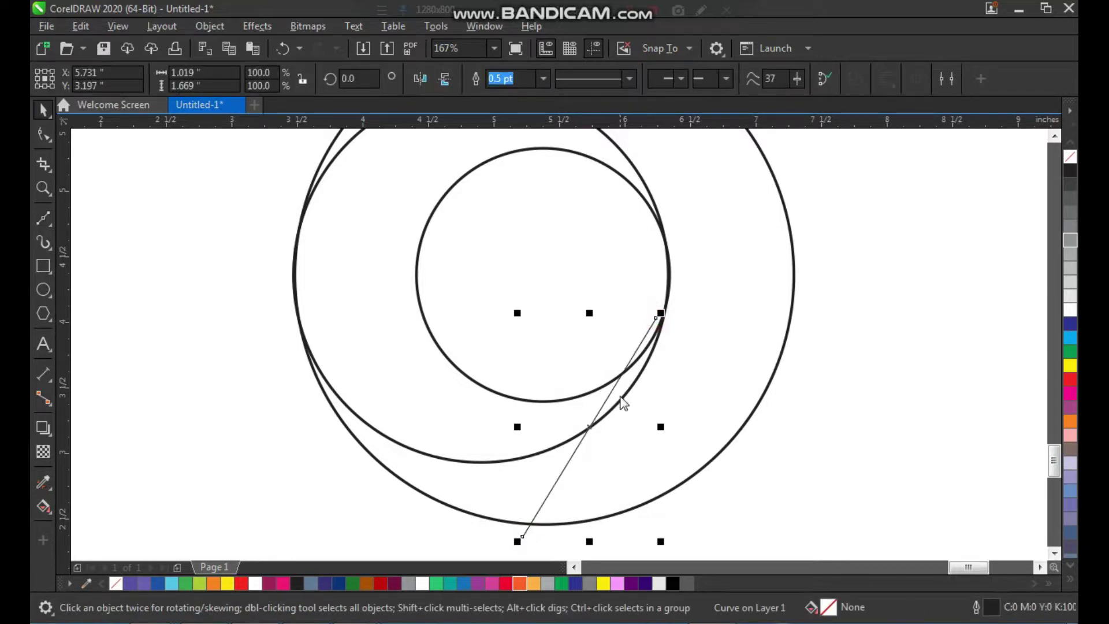
# Convert the line to a curve and bend it into a large arch about 1.59 by 1.89 inches.
pyautogui.press('F10')
pyautogui.click(286, 84)
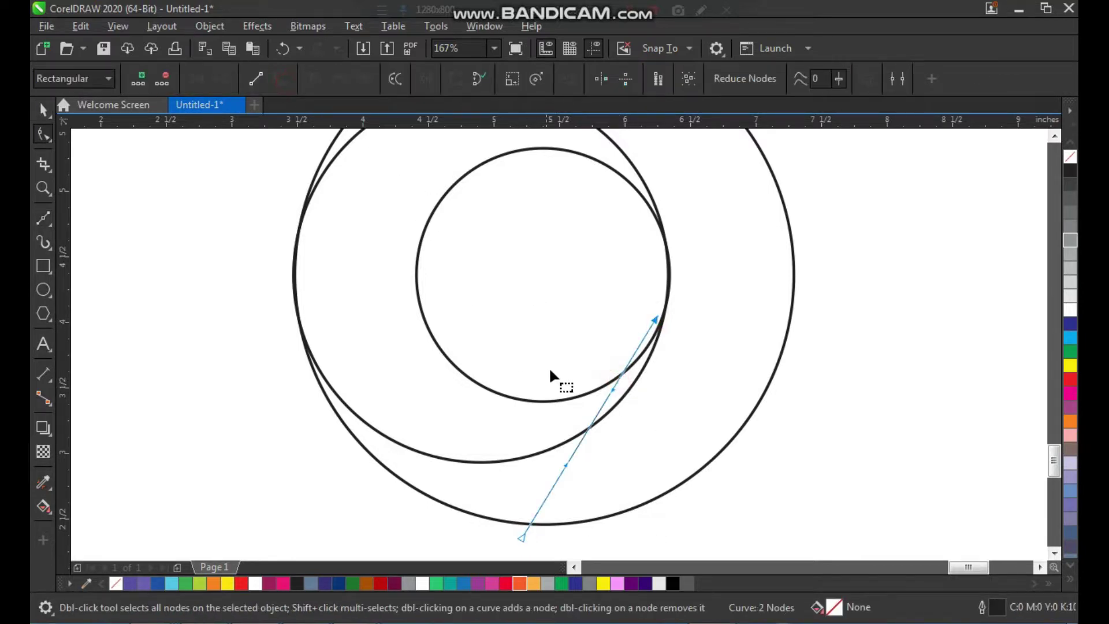
pyautogui.moveTo(599, 407); pyautogui.dragTo(567, 330)
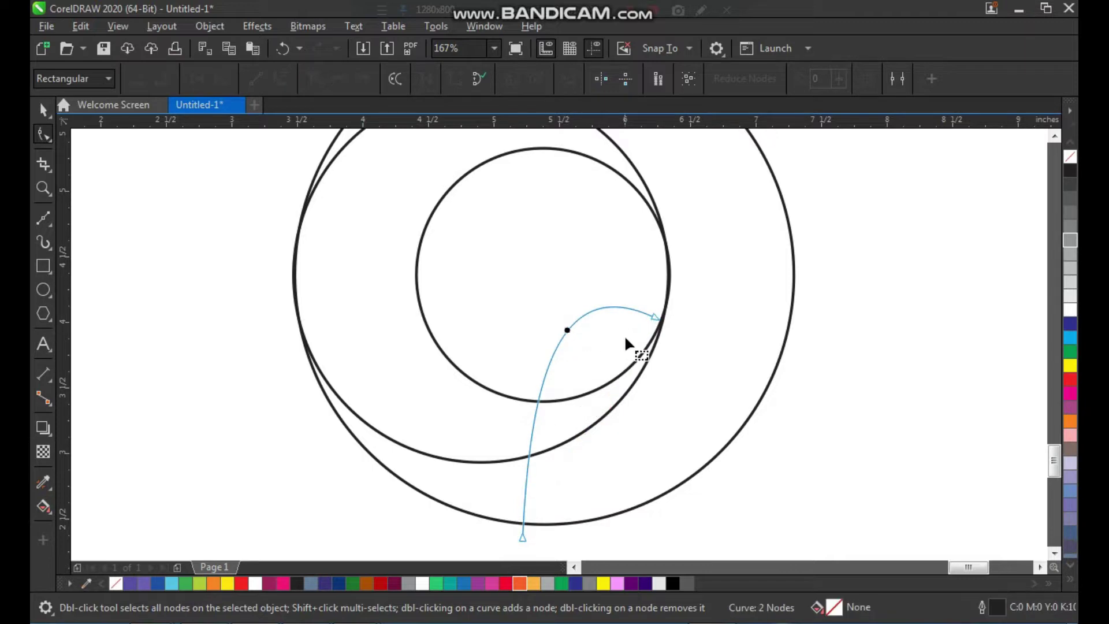
pyautogui.moveTo(653, 319); pyautogui.dragTo(668, 321)
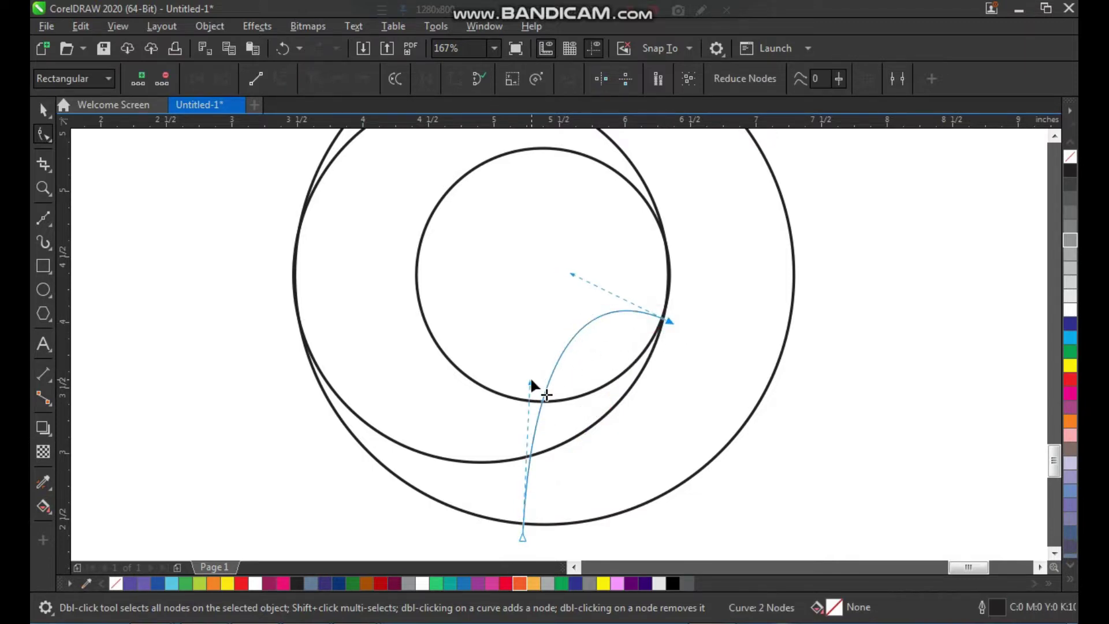
pyautogui.moveTo(528, 384); pyautogui.dragTo(399, 367)
pyautogui.moveTo(573, 272); pyautogui.dragTo(556, 244)
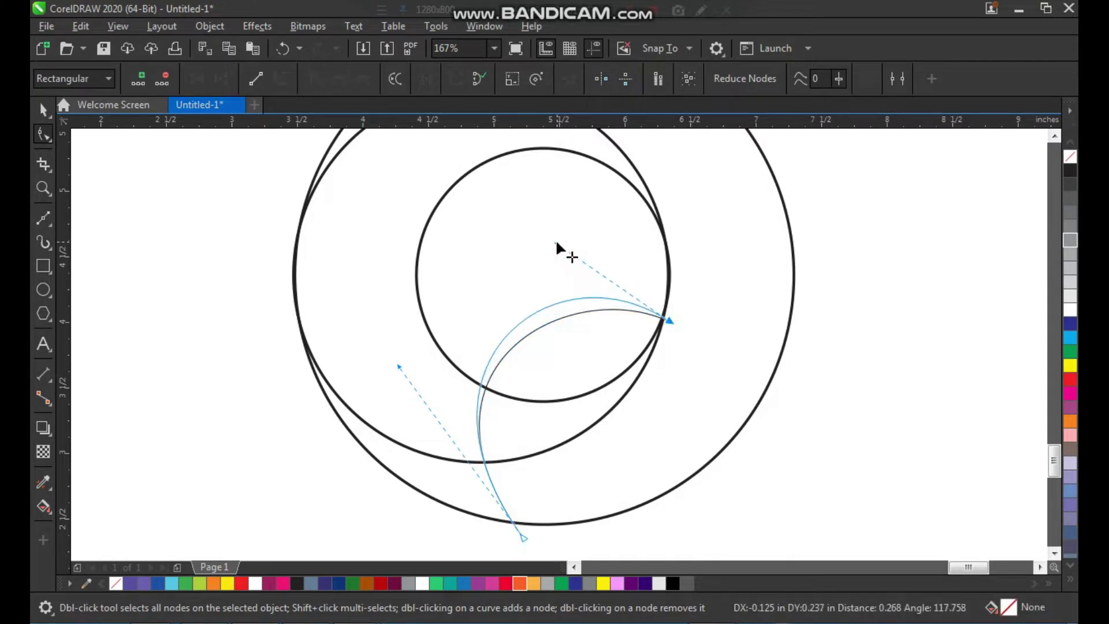
pyautogui.moveTo(399, 367); pyautogui.dragTo(367, 379)
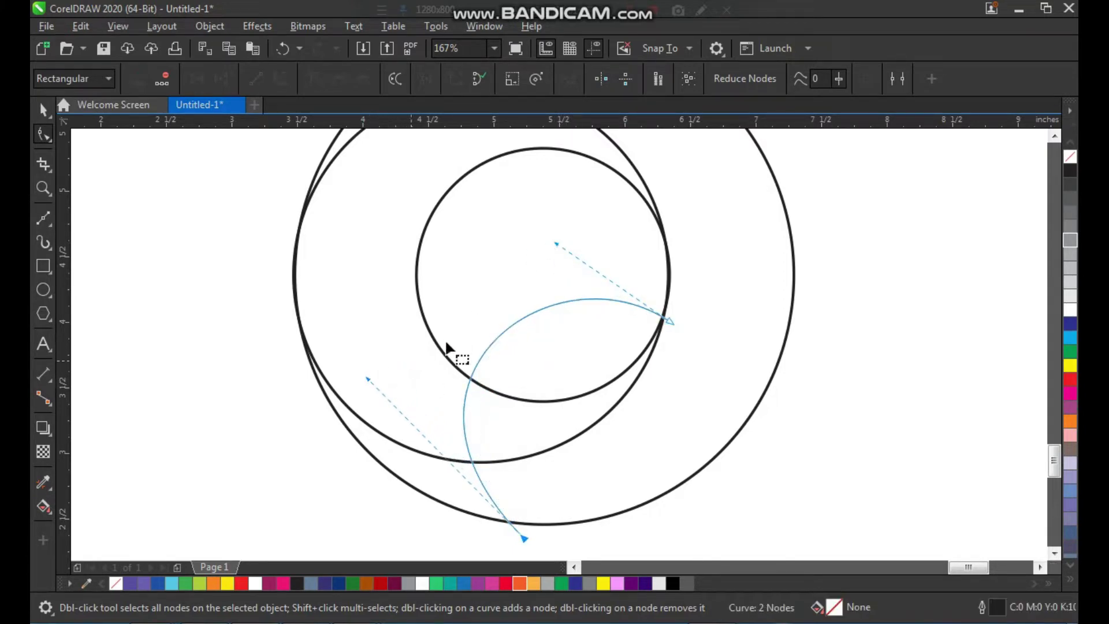
pyautogui.moveTo(555, 242); pyautogui.dragTo(548, 219)
pyautogui.press('space')
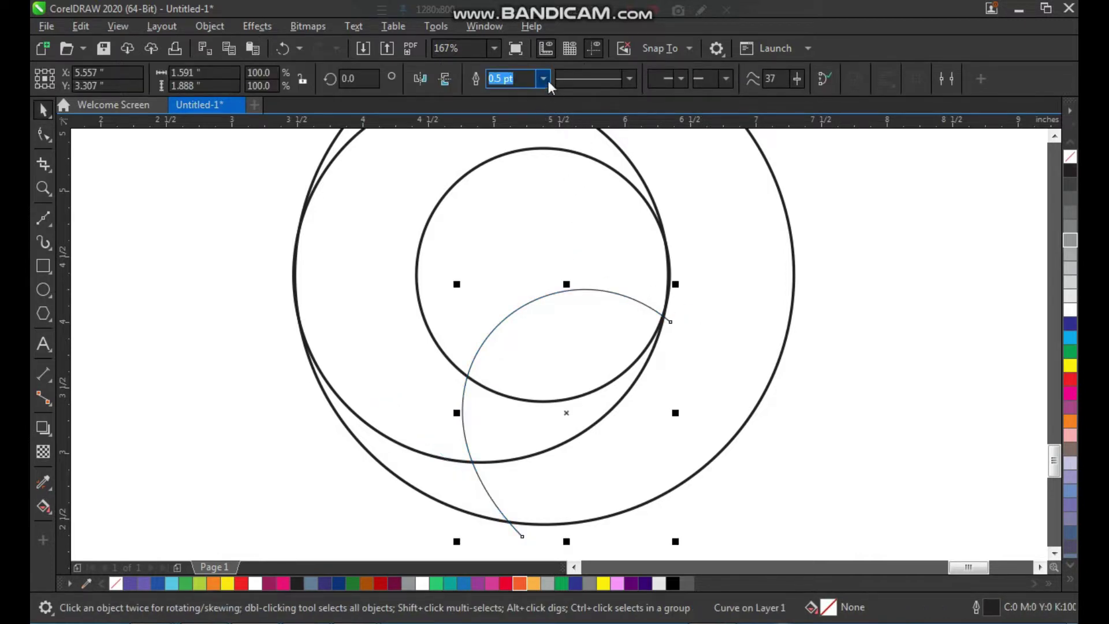
# Set the large arch's outline width to 1.5 pt.
pyautogui.click(544, 80)
pyautogui.click(513, 159)
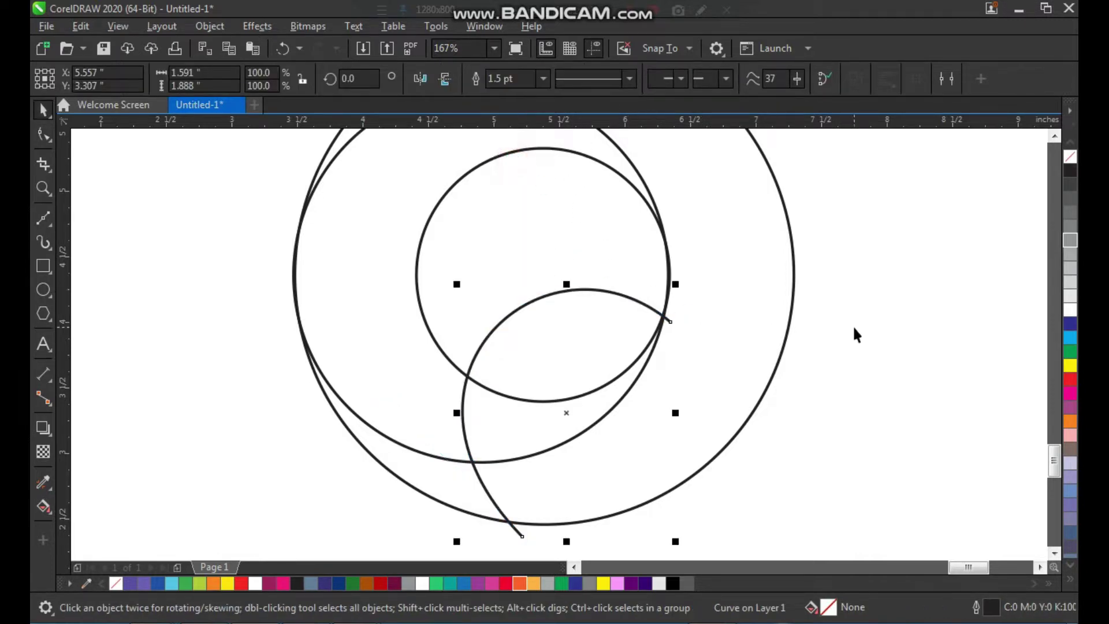
pyautogui.click(854, 329)
# Draw a short straight Bézier line across the lower right part of the smallest circle's outline.
pyautogui.scroll(-2, 601, 362)
pyautogui.press('F2')
pyautogui.moveTo(488, 250); pyautogui.dragTo(783, 466)
pyautogui.press('F2')
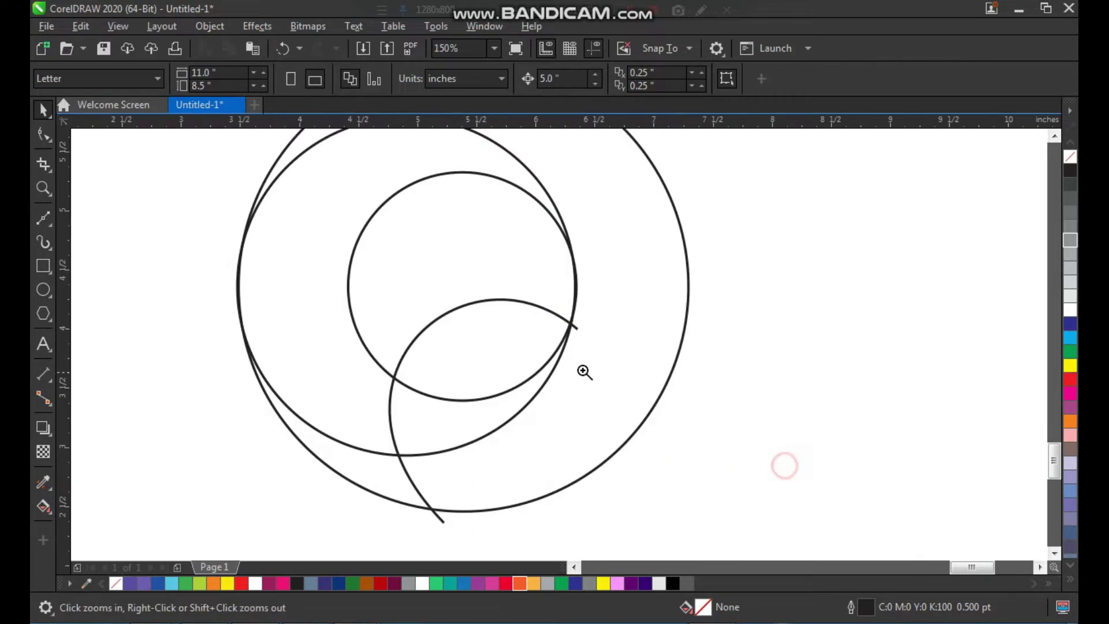
pyautogui.moveTo(362, 257); pyautogui.dragTo(653, 508)
pyautogui.moveTo(440, 248); pyautogui.dragTo(668, 470)
pyautogui.click(43, 218)
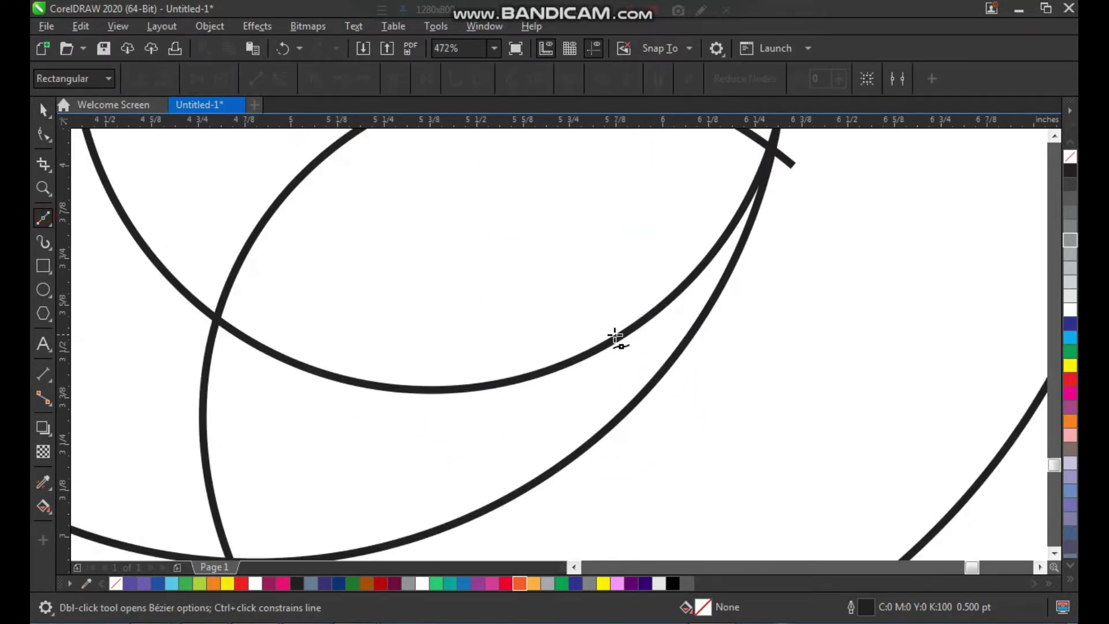
pyautogui.click(644, 333)
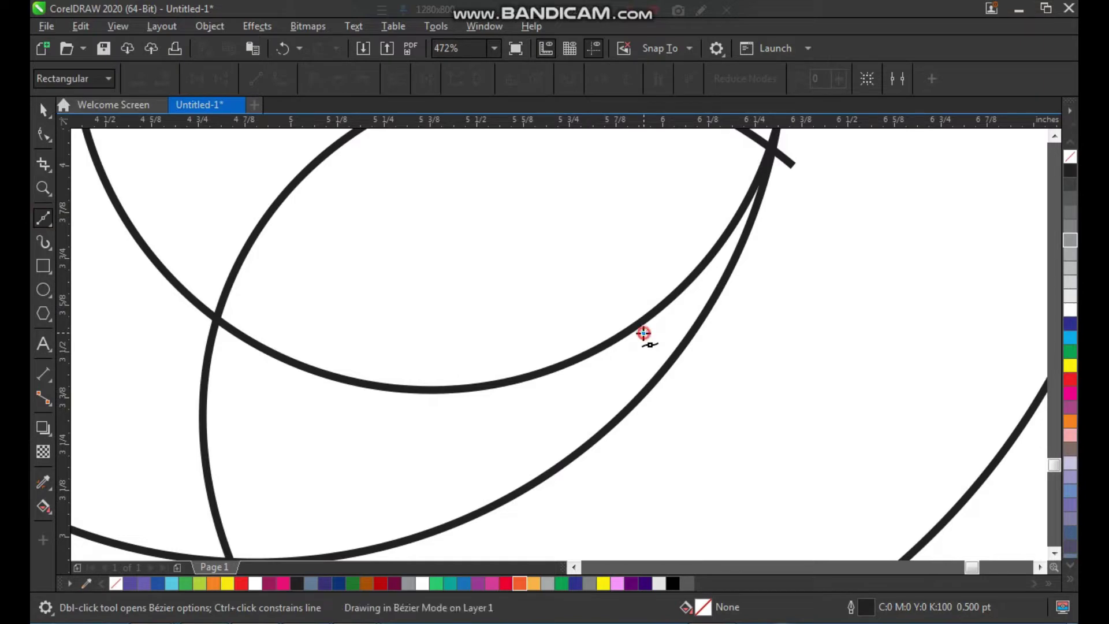
pyautogui.click(464, 403)
pyautogui.press('space')
# Bend the short line into a small rounded arch about 0.52 by 0.39 inches.
pyautogui.press('F10')
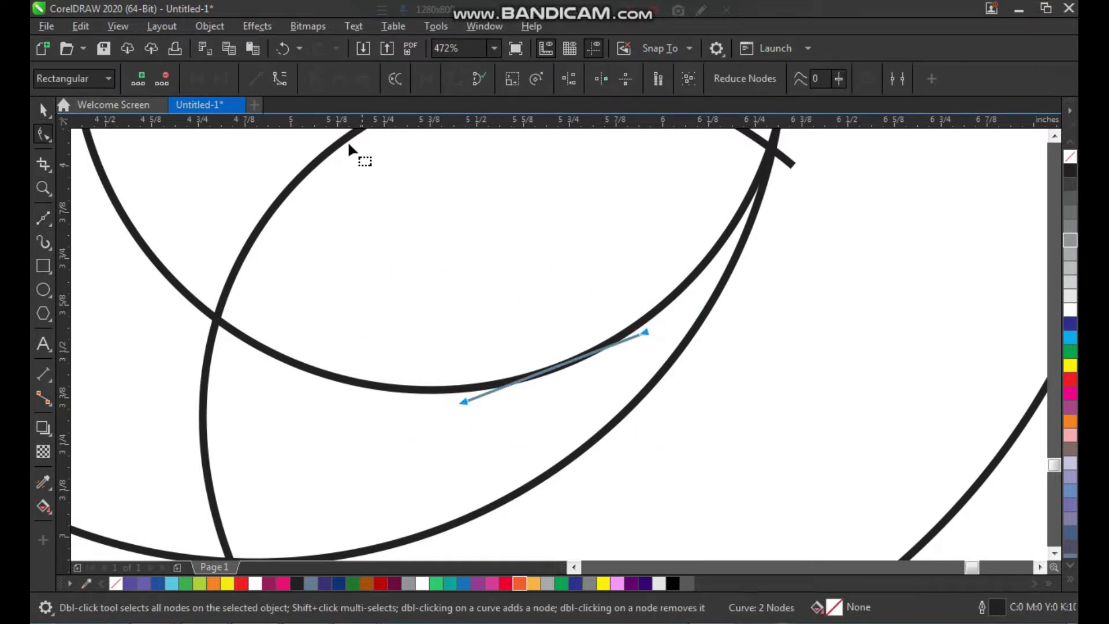
pyautogui.moveTo(566, 362); pyautogui.dragTo(429, 266)
pyautogui.click(641, 334)
pyautogui.moveTo(566, 245); pyautogui.dragTo(543, 185)
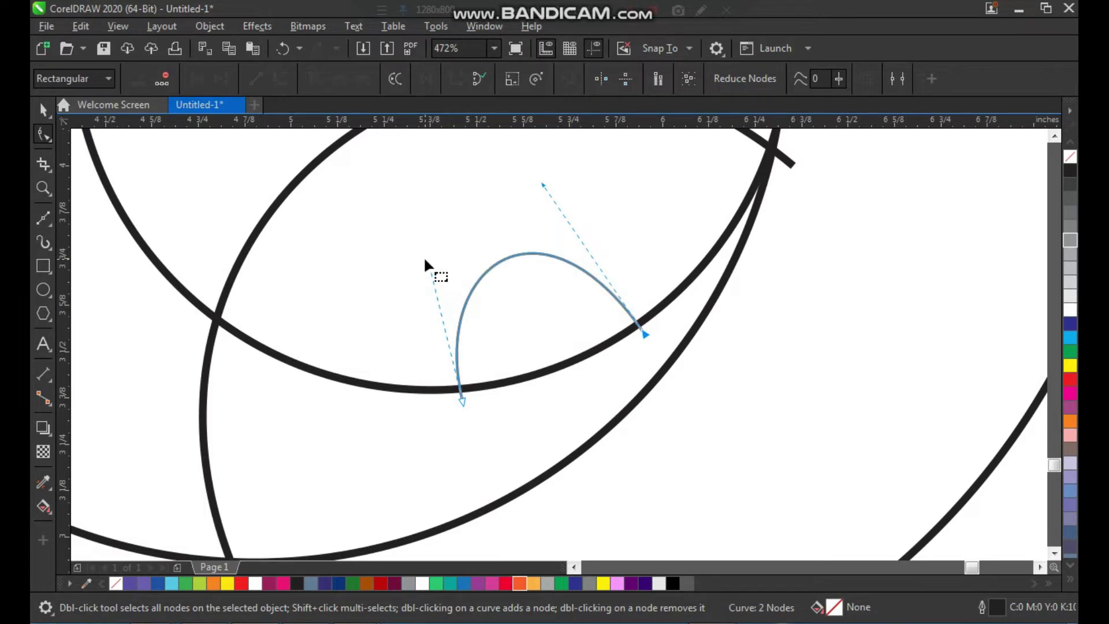
pyautogui.moveTo(429, 268); pyautogui.dragTo(409, 278)
pyautogui.moveTo(543, 186); pyautogui.dragTo(556, 188)
pyautogui.scroll(-1, 487, 335)
pyautogui.scroll(-1, 482, 311)
pyautogui.press('F2')
pyautogui.moveTo(427, 234); pyautogui.dragTo(601, 371)
# Set the small arch's outline width to 1.5 pt.
pyautogui.press('space')
pyautogui.click(543, 80)
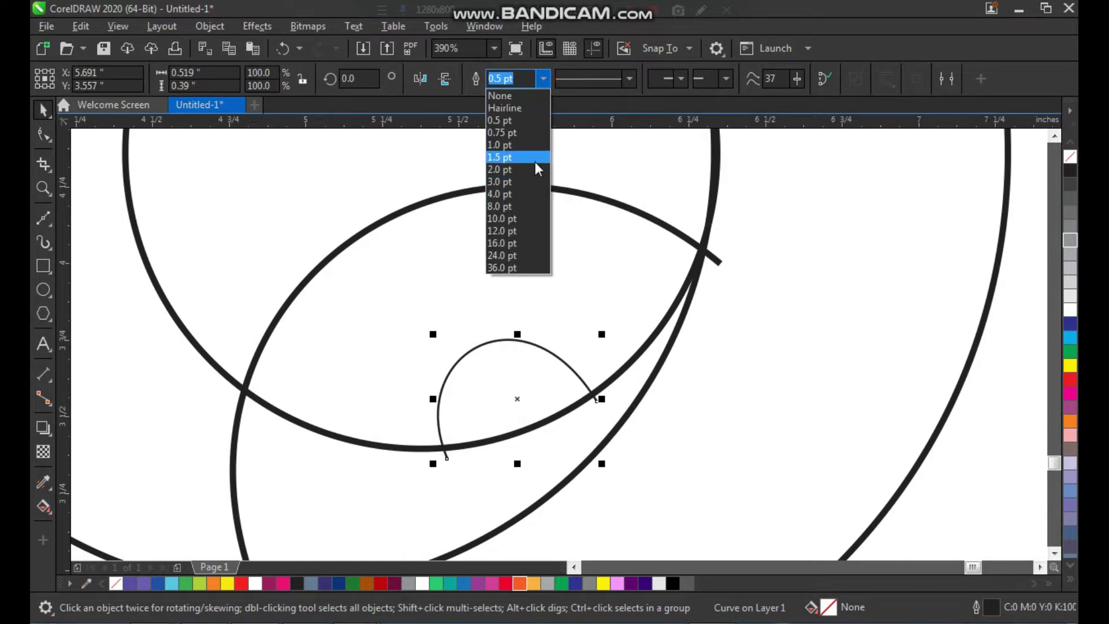
pyautogui.click(535, 161)
pyautogui.scroll(-2, 506, 363)
pyautogui.click(689, 369)
# Draw a two-segment Bézier line outside the lower right of the outer circle, starting and ending on its edge, as a pointed tail.
pyautogui.scroll(-1, 482, 304)
pyautogui.press('F2')
pyautogui.moveTo(403, 220); pyautogui.dragTo(565, 350)
pyautogui.moveTo(378, 242); pyautogui.dragTo(678, 470)
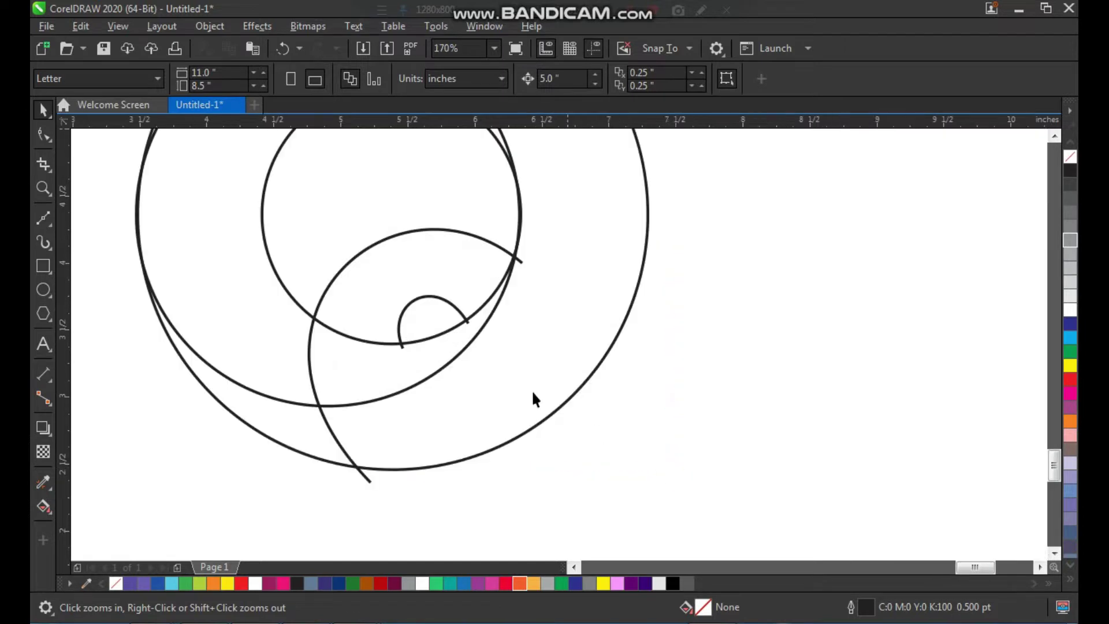
pyautogui.click(45, 219)
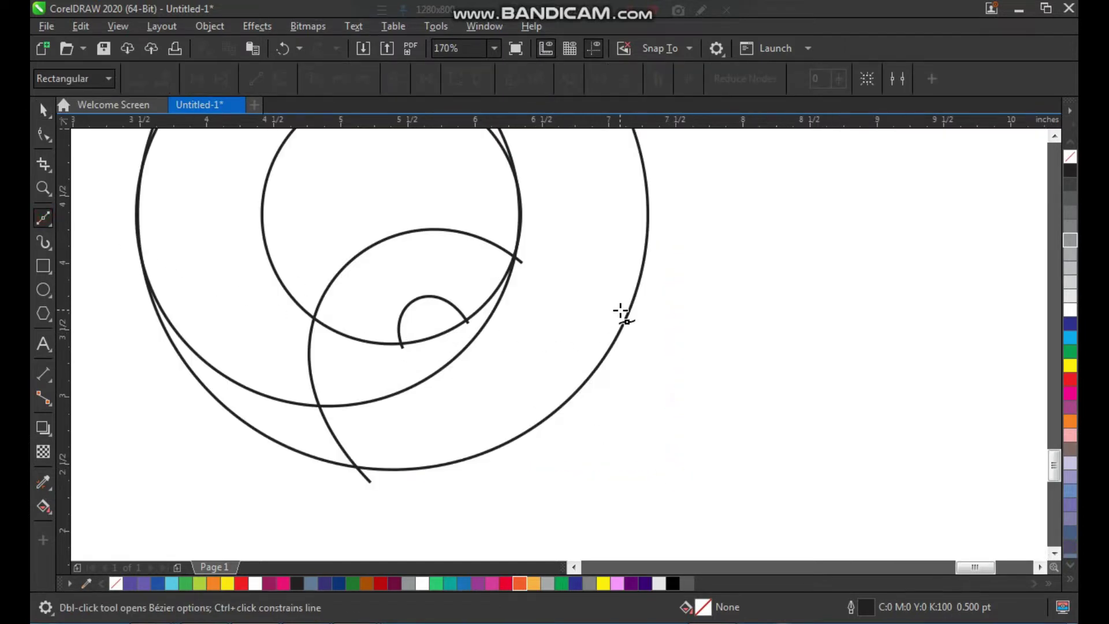
pyautogui.click(622, 306)
pyautogui.click(818, 377)
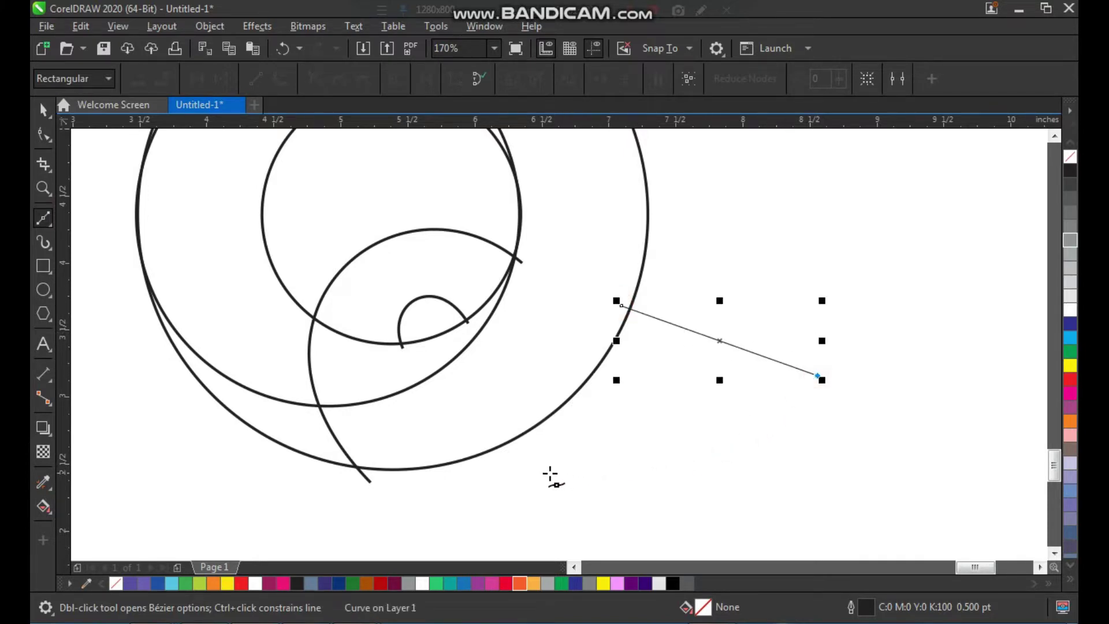
pyautogui.click(532, 416)
# Convert the tail's segments to curves and bend both downward to form a tail about 2.13 by 1.2 inches.
pyautogui.press('space')
pyautogui.press('F10')
pyautogui.moveTo(510, 290); pyautogui.dragTo(861, 464)
pyautogui.click(279, 79)
pyautogui.moveTo(692, 393); pyautogui.dragTo(621, 509)
pyautogui.click(817, 376)
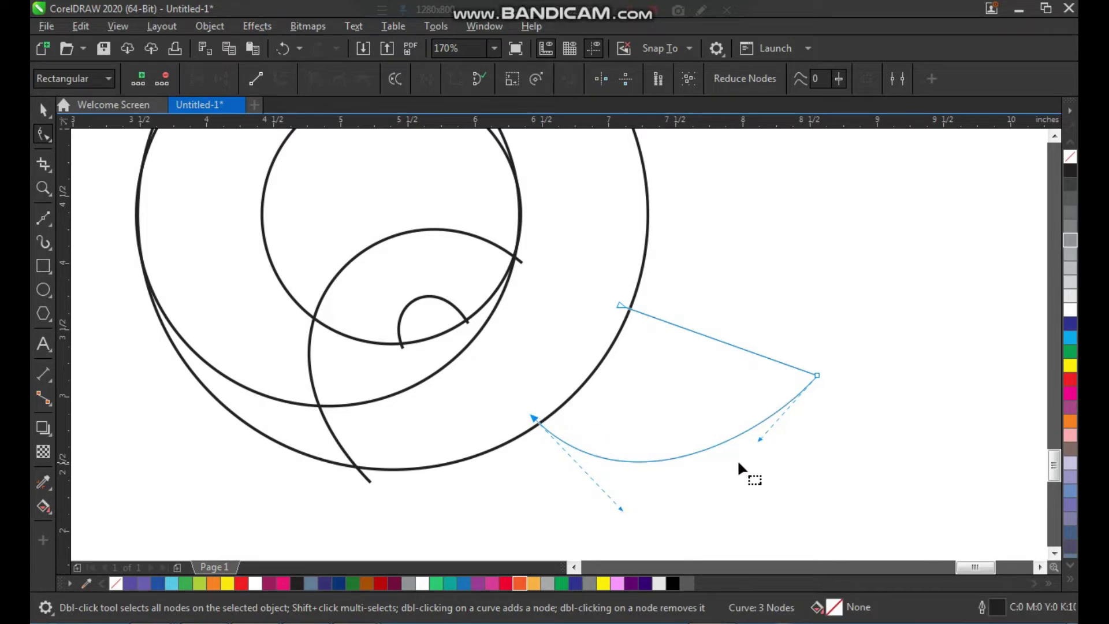
pyautogui.moveTo(761, 440); pyautogui.dragTo(803, 463)
pyautogui.moveTo(715, 345); pyautogui.dragTo(698, 369)
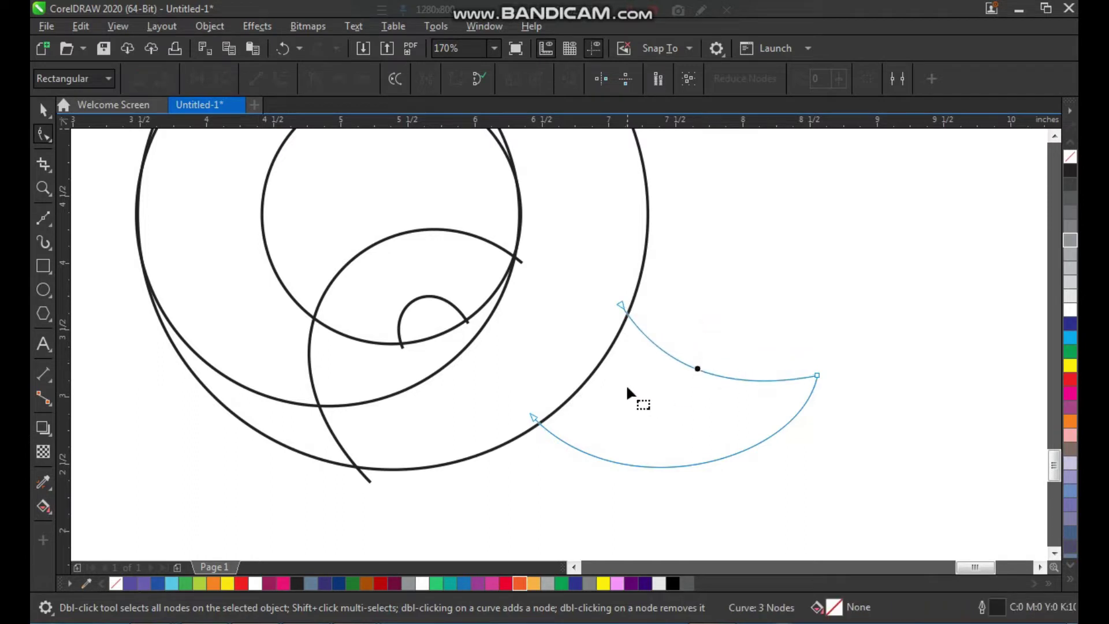
# Set the tail curve's outline width to 1.5 pt.
pyautogui.press('space')
pyautogui.click(717, 306)
pyautogui.click(668, 447)
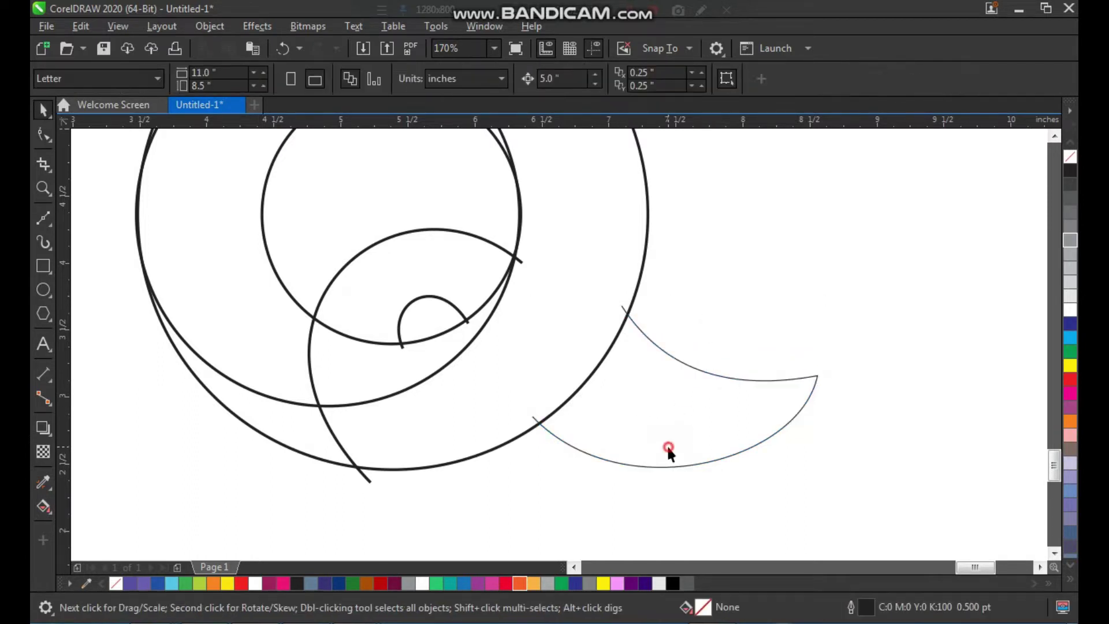
pyautogui.click(544, 78)
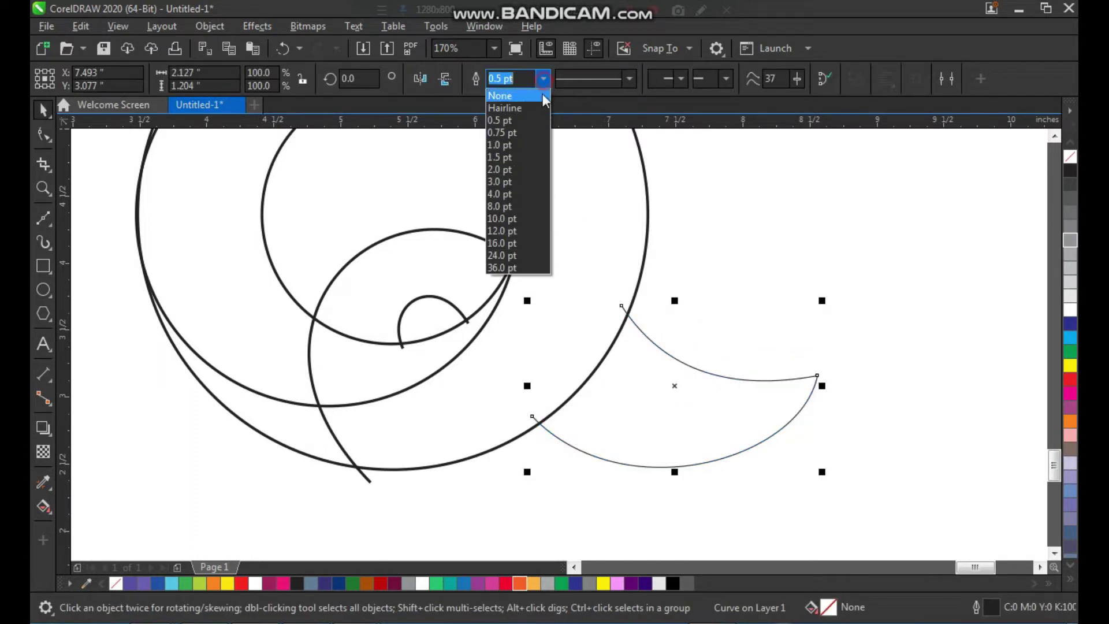
pyautogui.click(523, 158)
# Reshape the large arch by adjusting the curve handles at both its ends for a rounder bulge.
pyautogui.scroll(-2, 522, 411)
pyautogui.press('F2')
pyautogui.moveTo(325, 197); pyautogui.dragTo(710, 471)
pyautogui.press('F7')
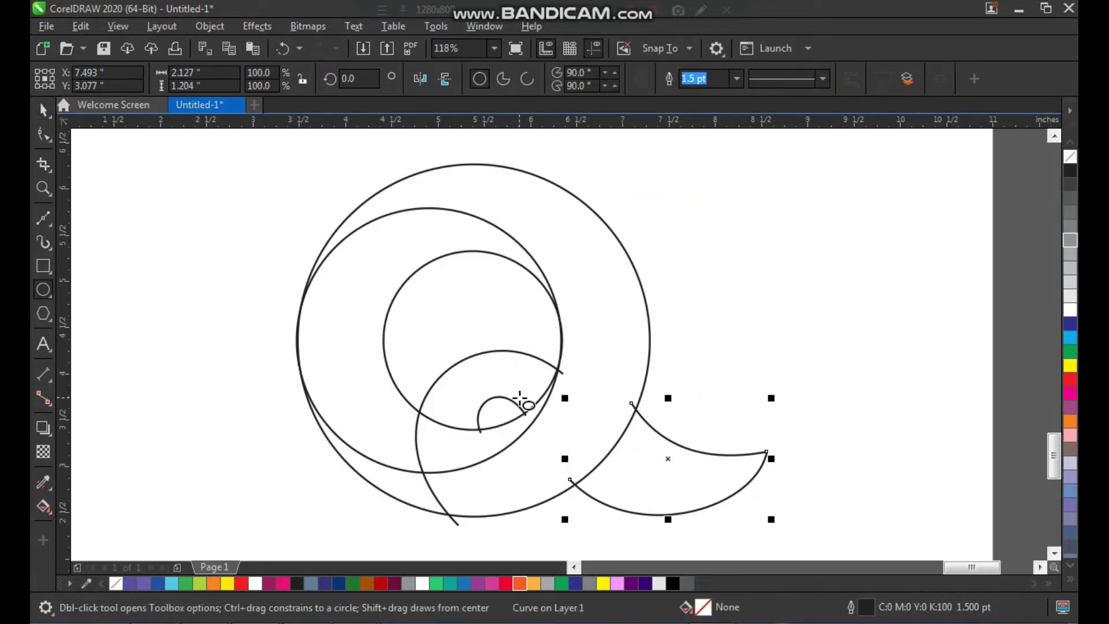
pyautogui.press('space')
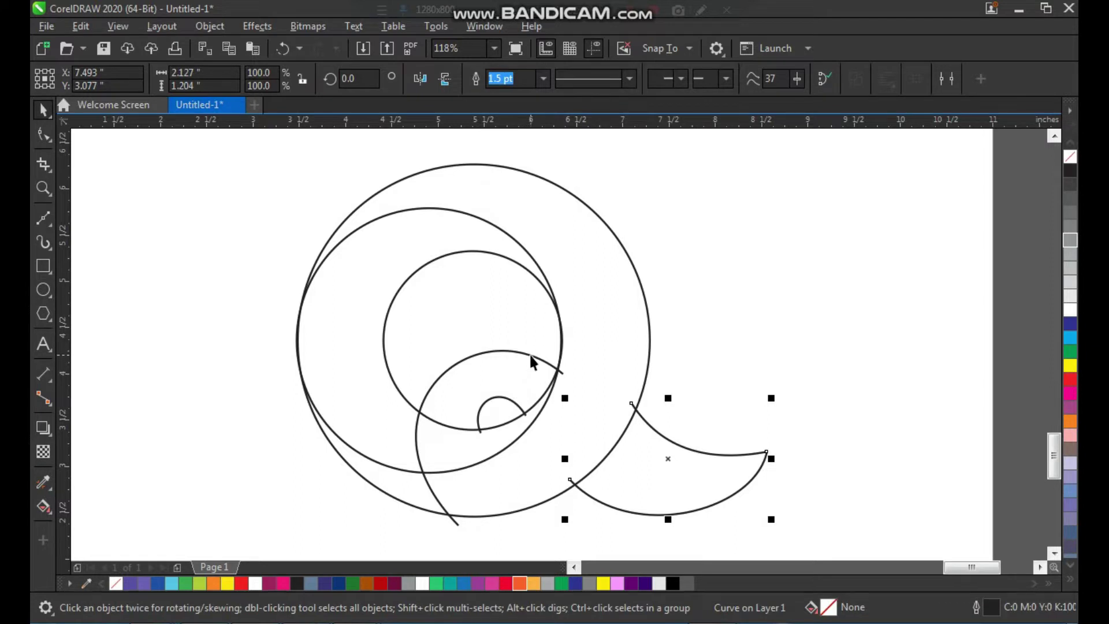
pyautogui.click(531, 356)
pyautogui.press('F10')
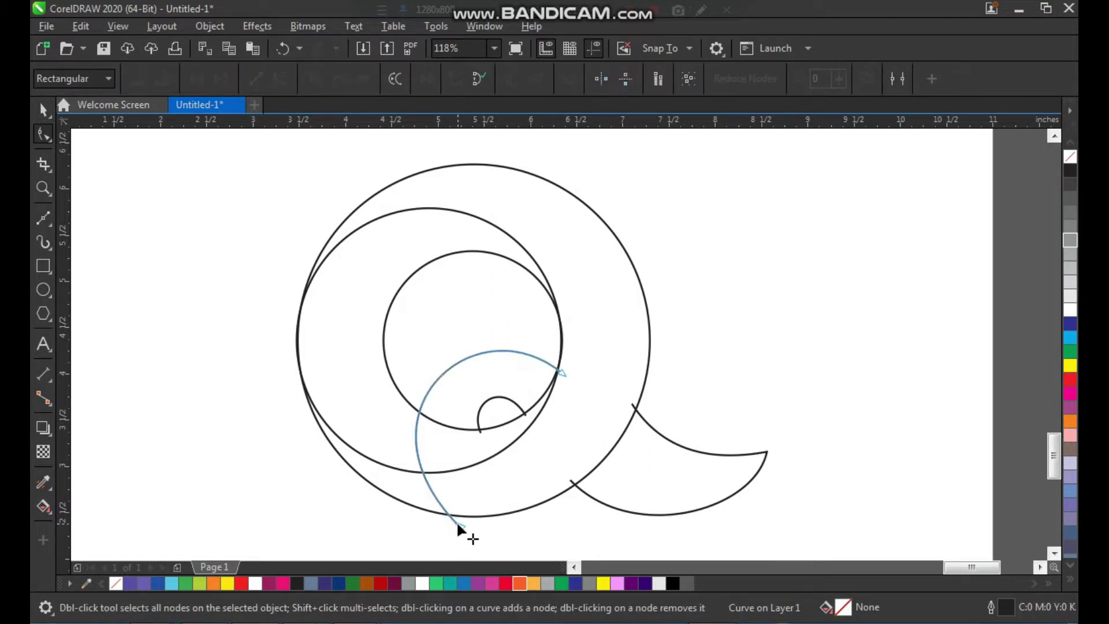
pyautogui.click(458, 525)
pyautogui.moveTo(350, 413); pyautogui.dragTo(335, 452)
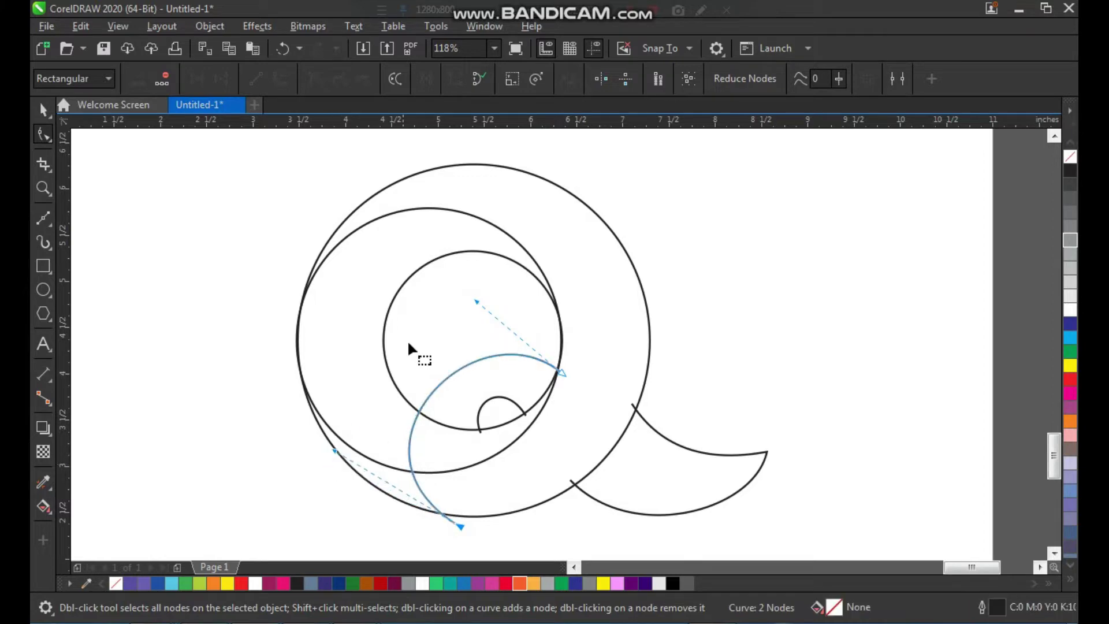
pyautogui.moveTo(476, 299); pyautogui.dragTo(462, 278)
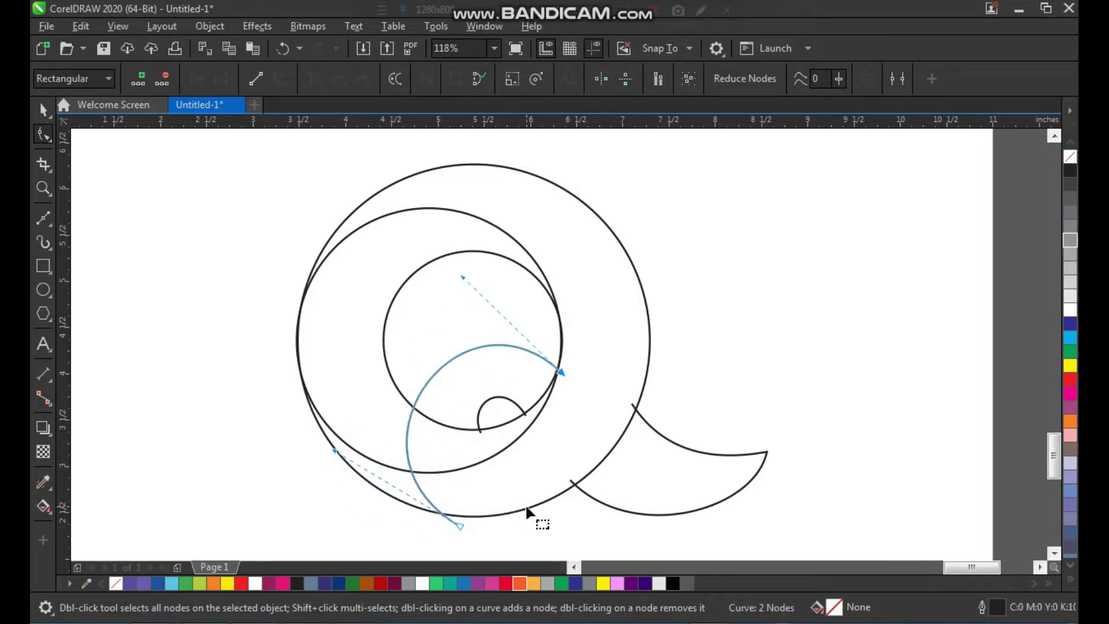
# Draw a straight Bézier line from the small arch's lower-left foot up to the top of the large arch.
pyautogui.press('space')
pyautogui.click(553, 521)
pyautogui.press('F2')
pyautogui.moveTo(445, 320); pyautogui.dragTo(560, 438)
pyautogui.click(45, 218)
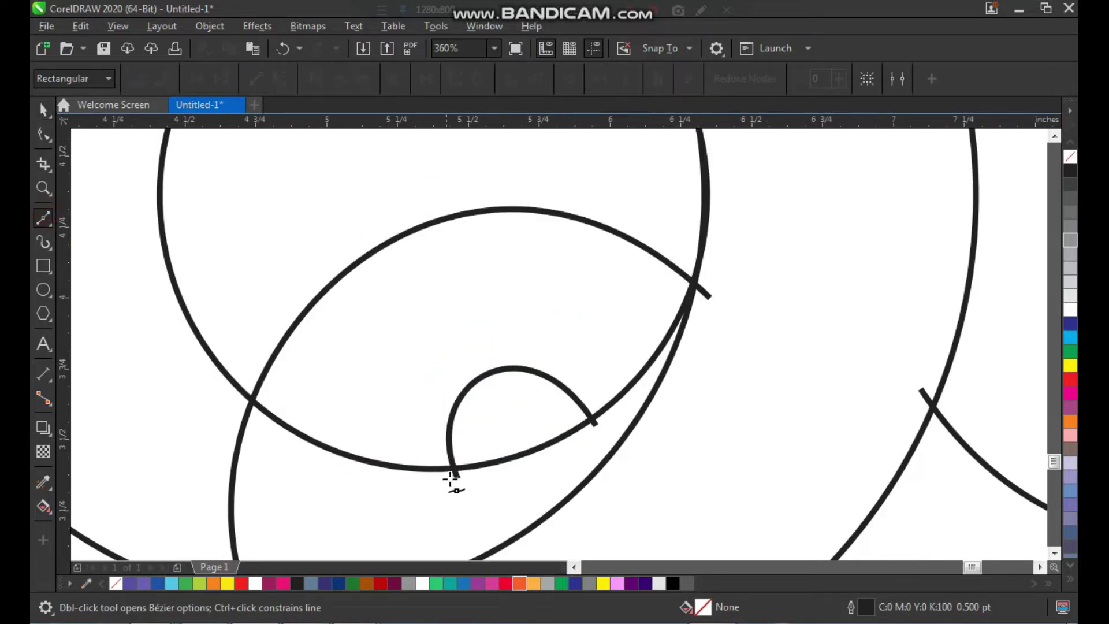
pyautogui.click(453, 478)
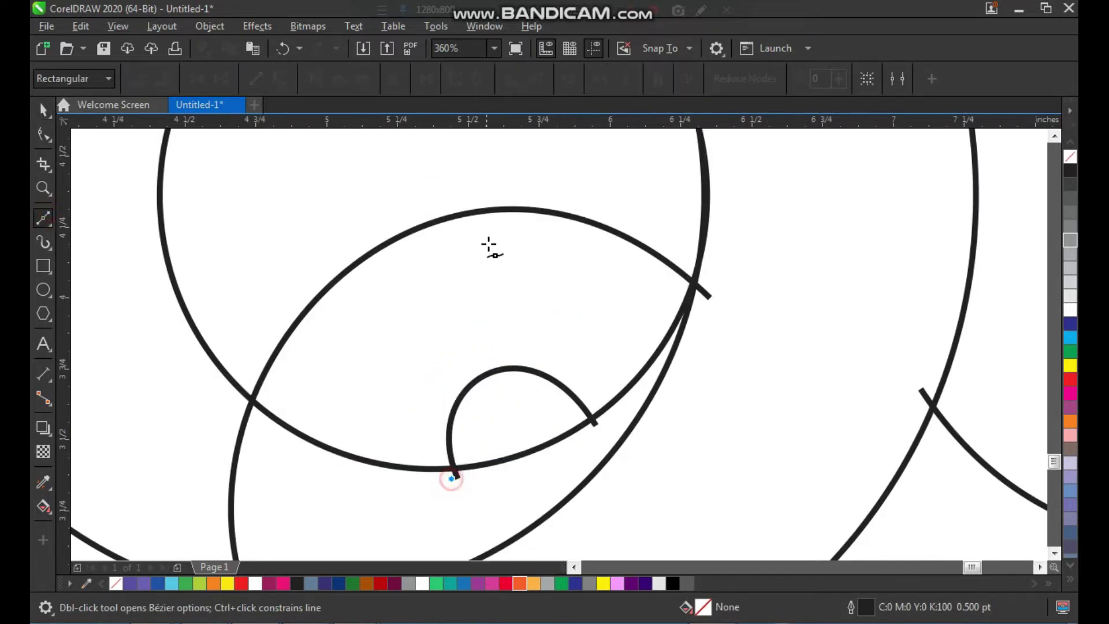
pyautogui.click(559, 213)
# Convert the new line to a curve, bend it toward the upper left and extend its top end slightly past the large arch, about 0.44 by 0.96 inches.
pyautogui.press('space')
pyautogui.press('F10')
pyautogui.moveTo(598, 178); pyautogui.dragTo(411, 489)
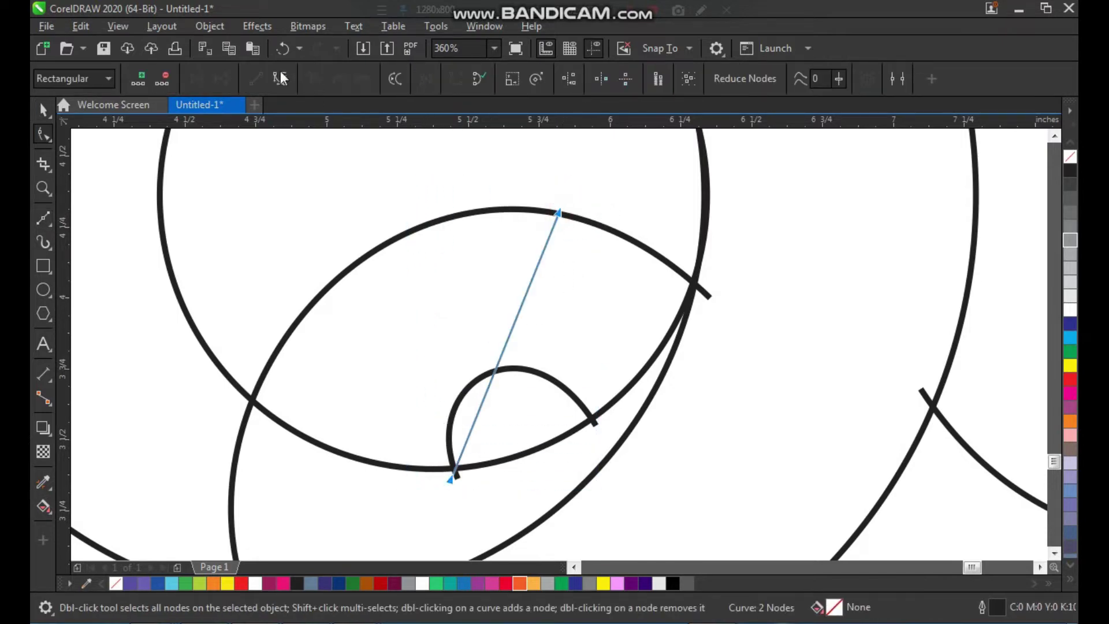
pyautogui.moveTo(513, 314); pyautogui.dragTo(464, 293)
pyautogui.click(556, 213)
pyautogui.moveTo(432, 364); pyautogui.dragTo(425, 366)
pyautogui.moveTo(444, 261); pyautogui.dragTo(439, 252)
pyautogui.moveTo(558, 213); pyautogui.dragTo(565, 208)
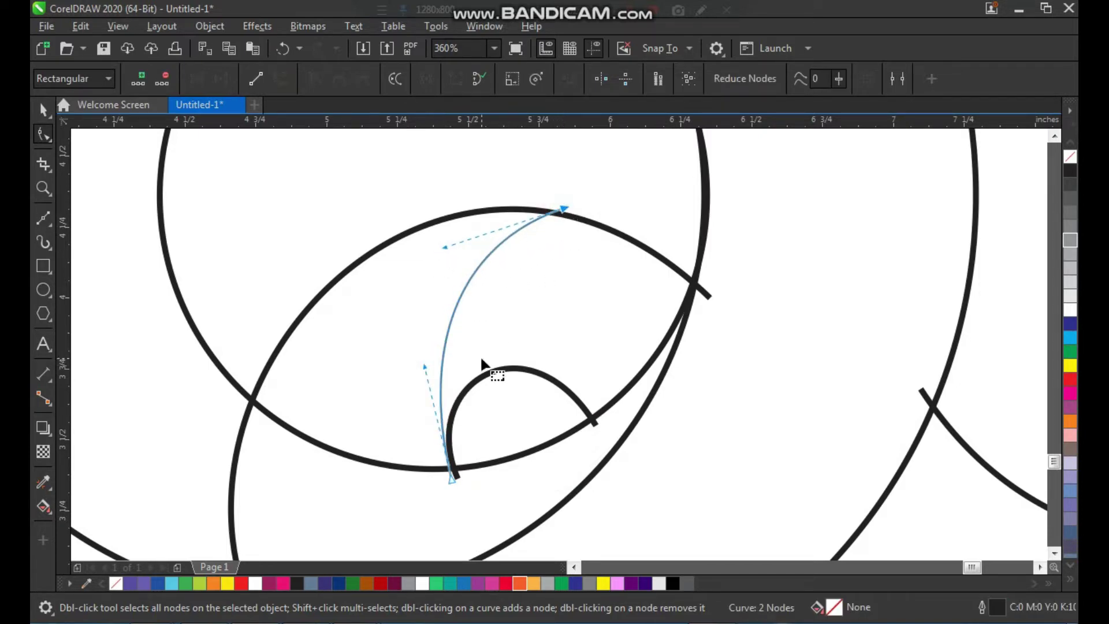
# Set the new inner curve's outline width to 1.5 pt.
pyautogui.press('space')
pyautogui.click(543, 79)
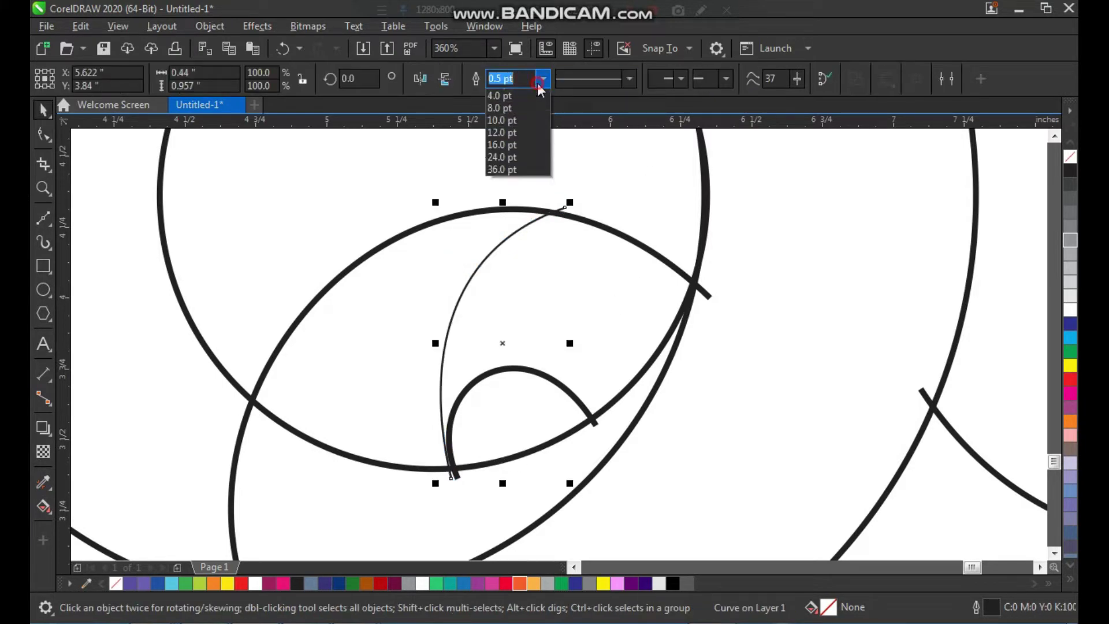
pyautogui.click(533, 160)
pyautogui.press('F3')
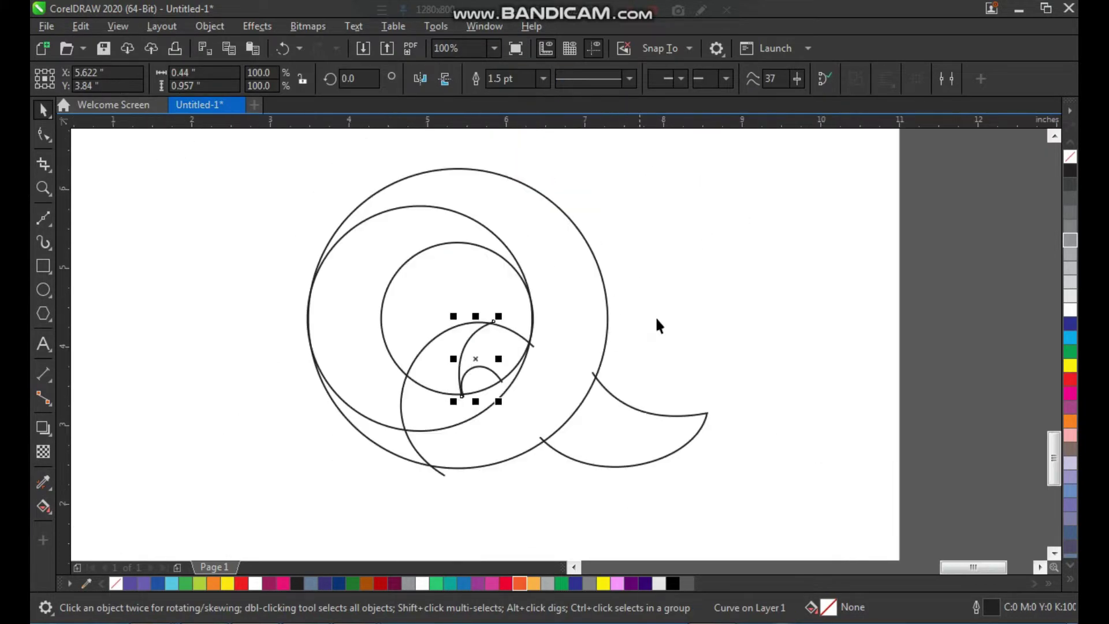
pyautogui.click(704, 298)
# Smart Fill the left crescent and the sliver below it with blue-grey, and weld both pieces into one shape.
pyautogui.press('F2')
pyautogui.moveTo(317, 173); pyautogui.dragTo(731, 523)
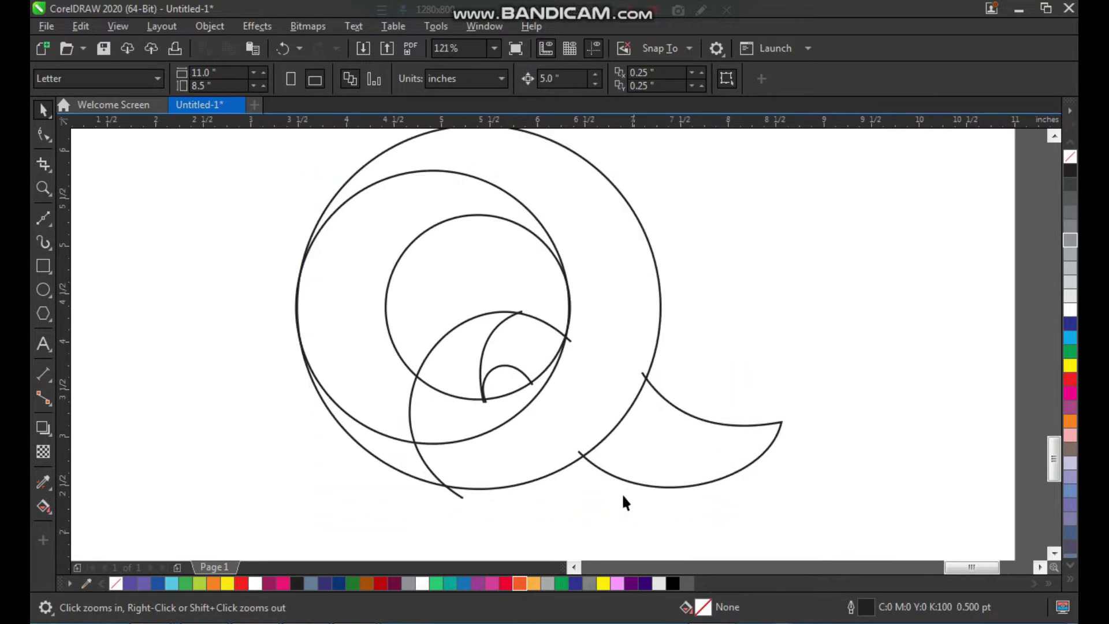
pyautogui.click(47, 507)
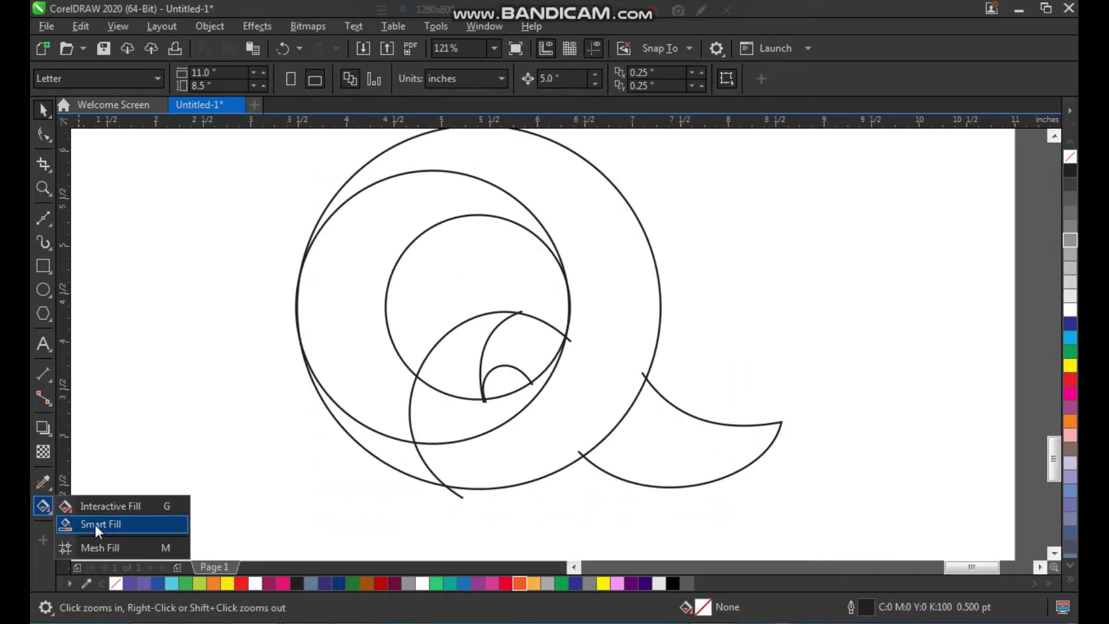
pyautogui.click(95, 524)
pyautogui.click(347, 356)
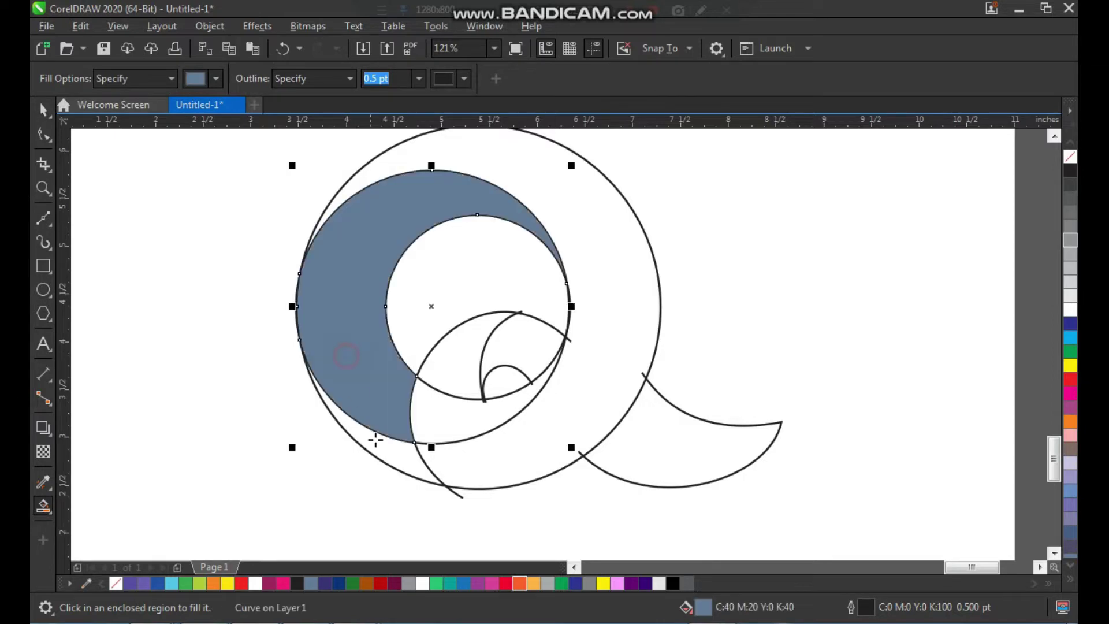
pyautogui.click(397, 450)
pyautogui.press('space')
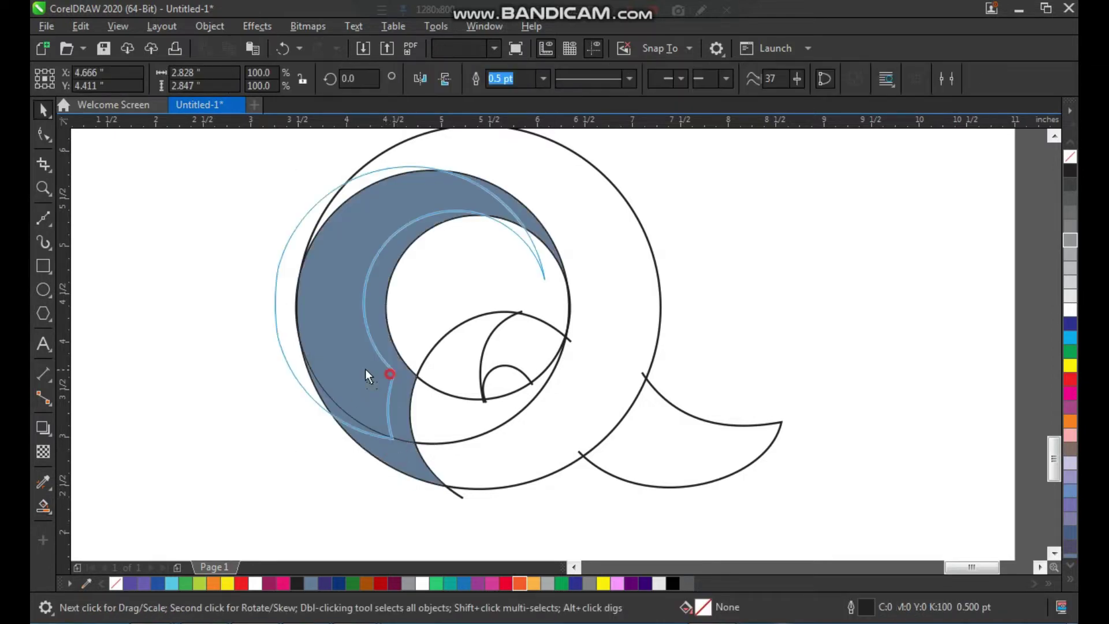
pyautogui.keyDown('shift'); pyautogui.click(403, 461); pyautogui.keyUp('shift')
pyautogui.click(511, 80)
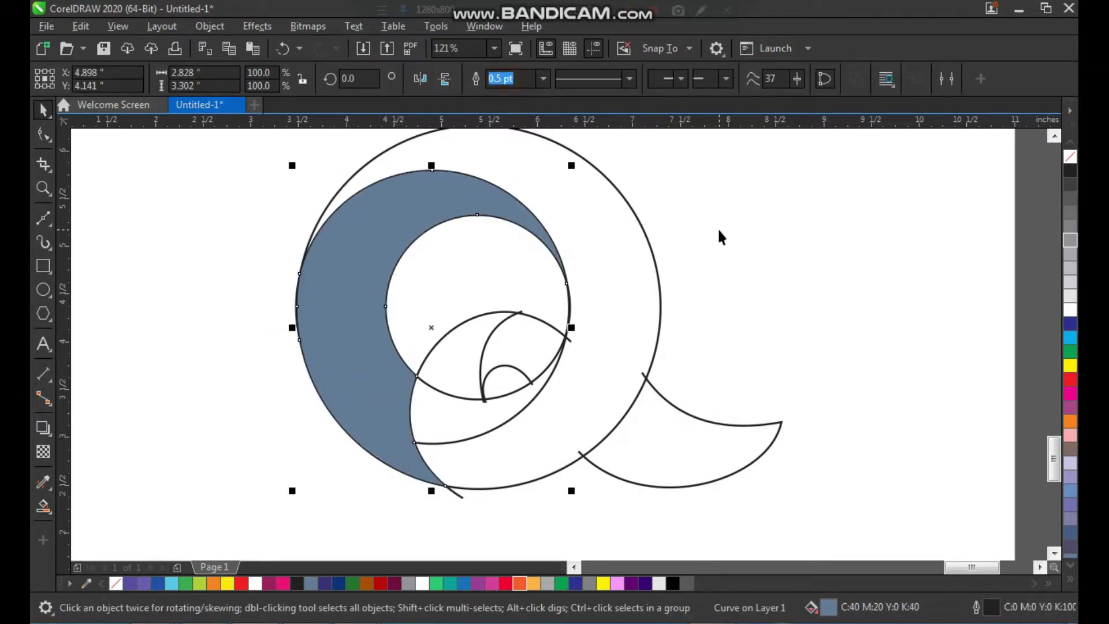
pyautogui.press('F3')
pyautogui.press('F2')
pyautogui.moveTo(407, 223); pyautogui.dragTo(667, 433)
pyautogui.click(679, 268)
pyautogui.moveTo(587, 238); pyautogui.dragTo(621, 238)
pyautogui.hotkey('ctrl', 'z')
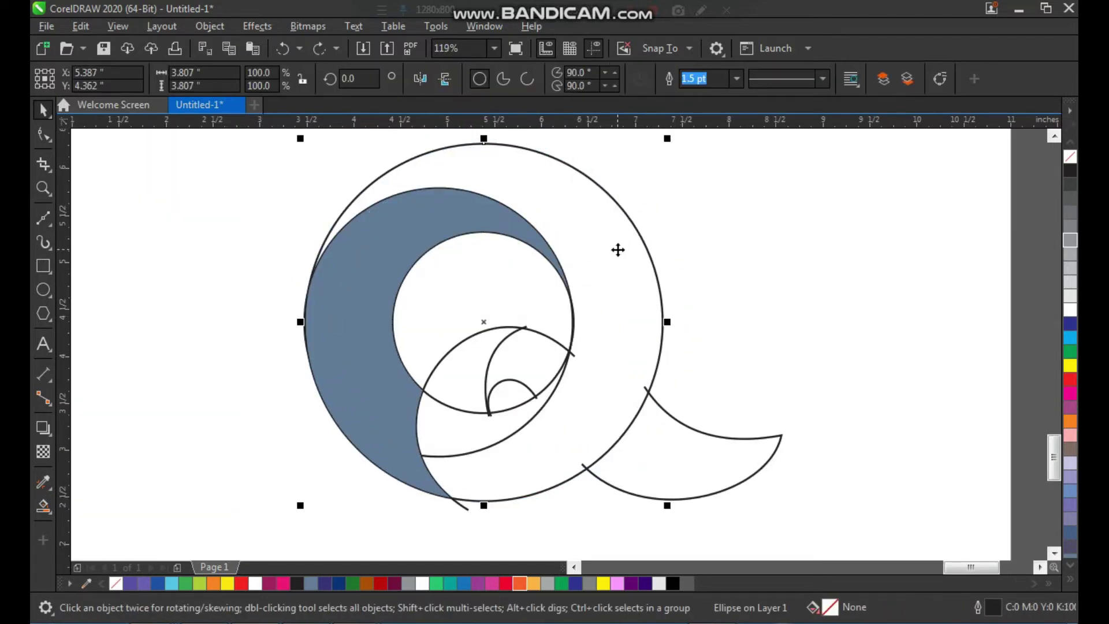
# Smart Fill the outer ring area and the two adjoining regions inside the large arch with blue-grey.
pyautogui.click(50, 507)
pyautogui.click(615, 349)
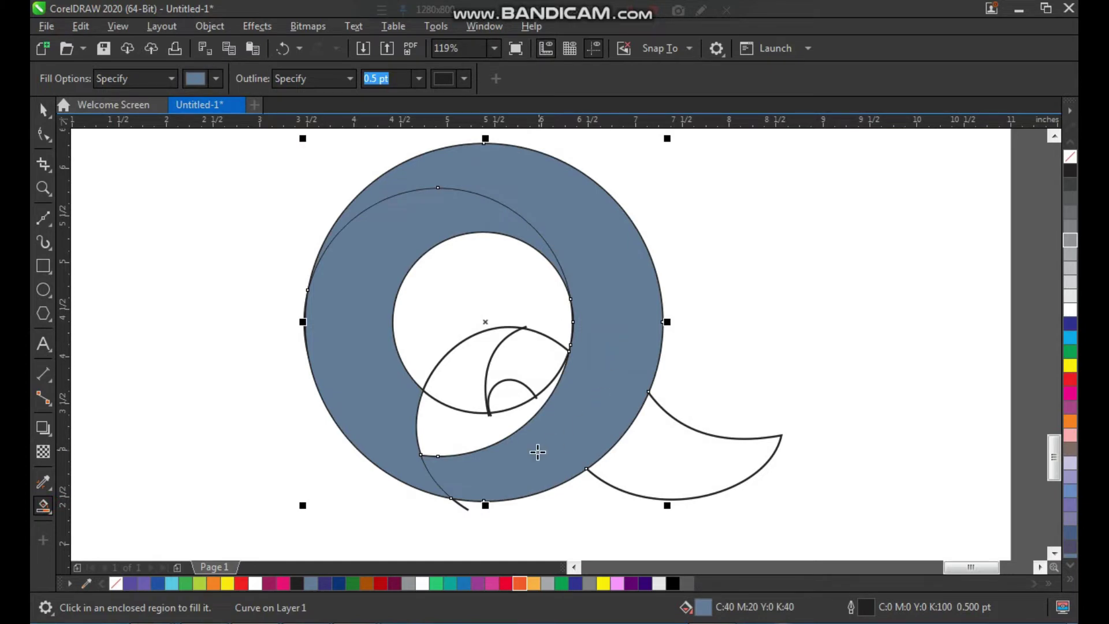
pyautogui.click(464, 437)
pyautogui.click(461, 392)
# Weld the outer ring fill and the two large-arch fills into one continuous shape.
pyautogui.press('space')
pyautogui.click(703, 355)
pyautogui.click(476, 384)
pyautogui.keyDown('shift'); pyautogui.click(470, 433); pyautogui.keyUp('shift')
pyautogui.keyDown('shift'); pyautogui.click(526, 464); pyautogui.keyUp('shift')
pyautogui.moveTo(540, 456); pyautogui.dragTo(562, 452)
pyautogui.hotkey('ctrl', 'z')
pyautogui.click(656, 253)
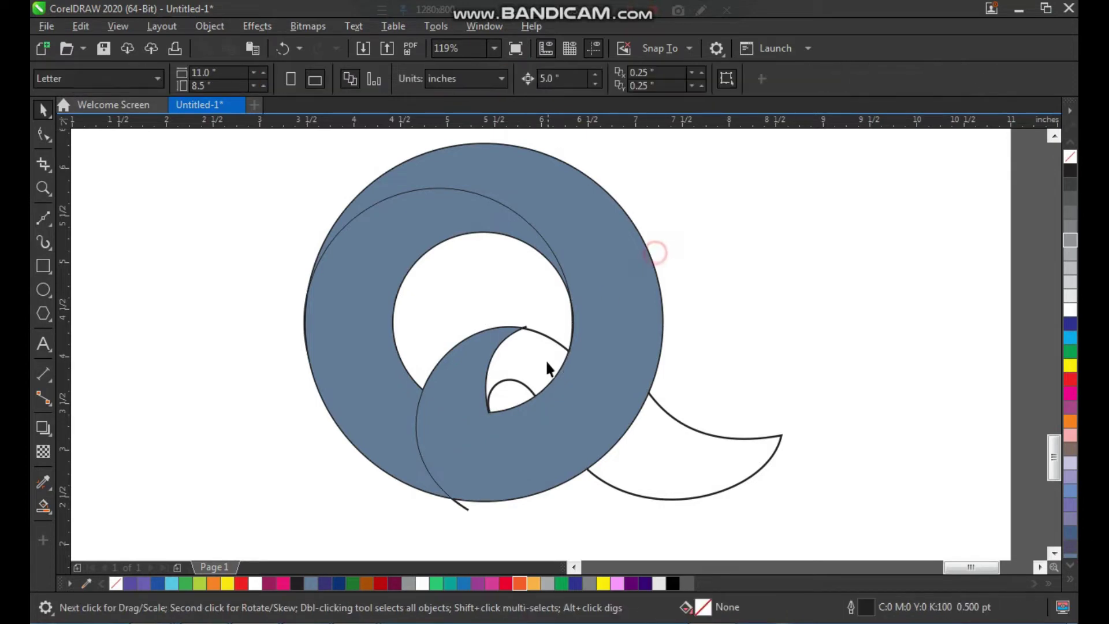
# Smart Fill the region between the inner curve and the ring above the small arch, and the pointed tail, with blue-grey.
pyautogui.click(45, 506)
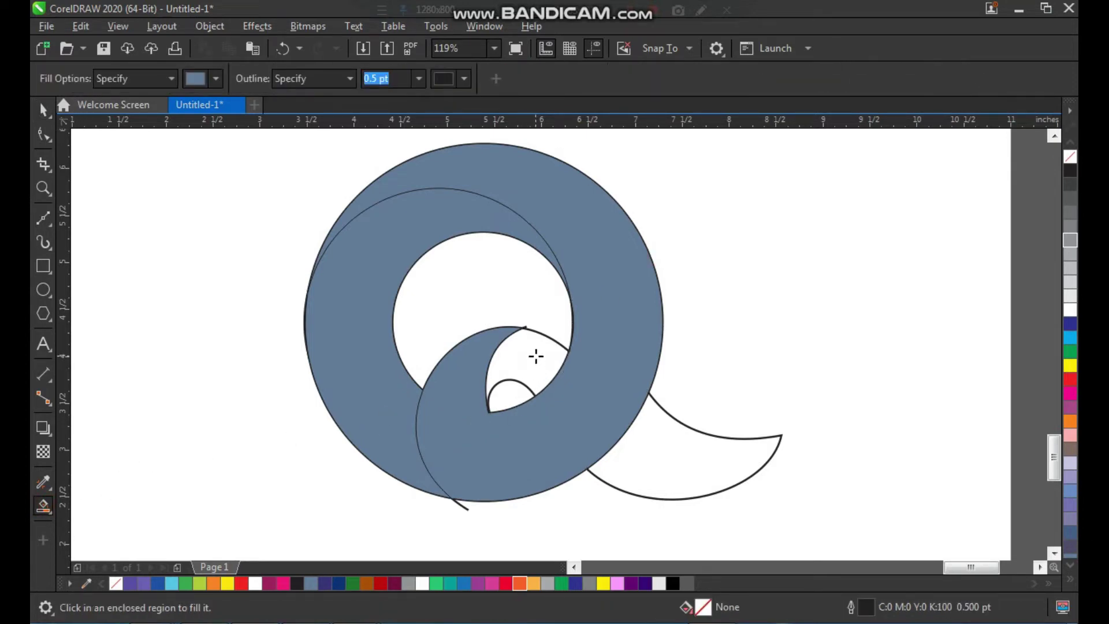
pyautogui.click(536, 357)
pyautogui.click(639, 462)
pyautogui.click(634, 451)
pyautogui.keyDown('shift'); pyautogui.click(598, 407); pyautogui.keyUp('shift')
pyautogui.keyDown('shift'); pyautogui.click(538, 367); pyautogui.keyUp('shift')
pyautogui.keyDown('shift'); pyautogui.click(474, 396); pyautogui.keyUp('shift')
pyautogui.keyDown('shift'); pyautogui.click(366, 425); pyautogui.keyUp('shift')
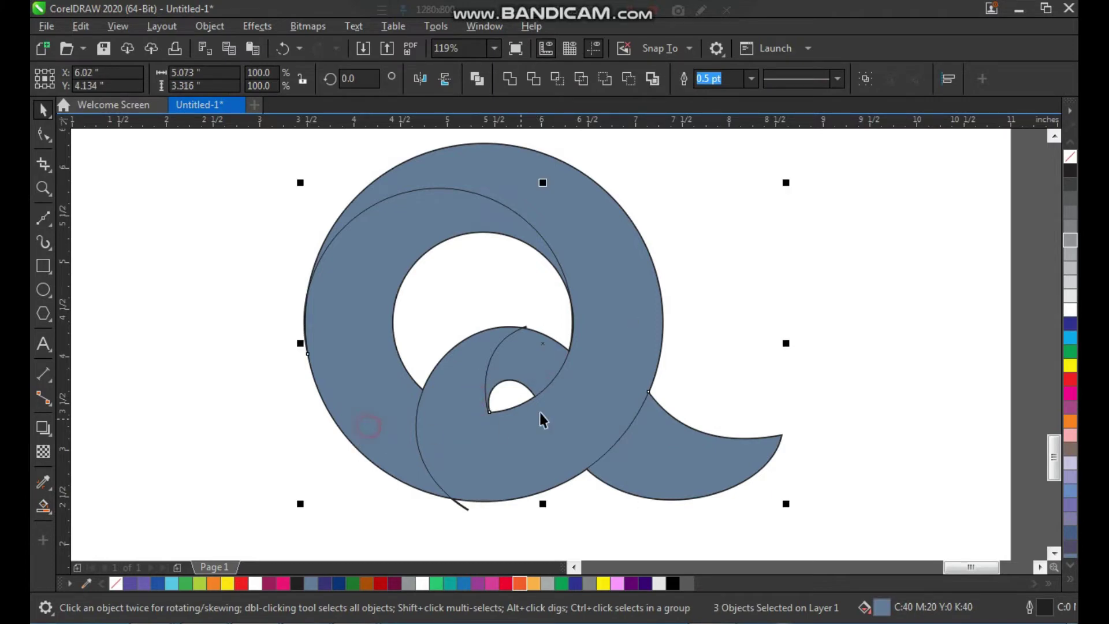
pyautogui.scroll(-1, 569, 404)
pyautogui.moveTo(572, 388); pyautogui.dragTo(525, 389)
pyautogui.hotkey('ctrl', 'z')
# Select the four filled shapes and move them left, clear of the original line drawing.
pyautogui.click(695, 367)
pyautogui.moveTo(623, 424); pyautogui.dragTo(638, 425)
pyautogui.hotkey('ctrl', 'z')
pyautogui.keyDown('shift'); pyautogui.click(590, 383); pyautogui.keyUp('shift')
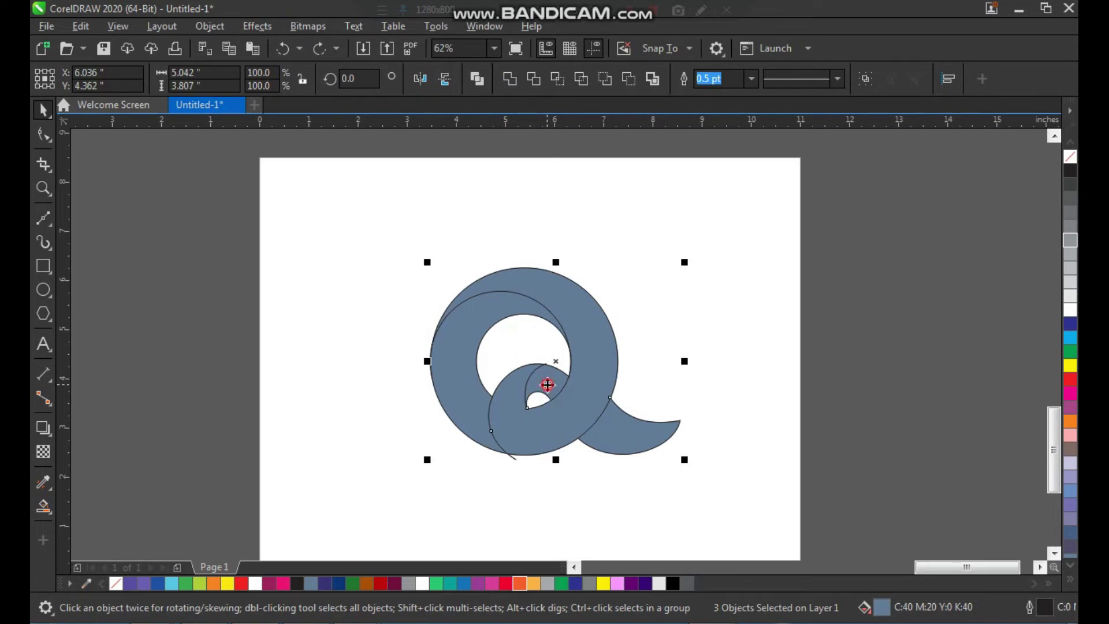
pyautogui.moveTo(586, 419); pyautogui.dragTo(315, 415)
# Delete the leftover construction circles and curves, and move the four filled shapes back to the middle of the page.
pyautogui.click(377, 260)
pyautogui.moveTo(392, 240); pyautogui.dragTo(646, 431)
pyautogui.press('Delete')
pyautogui.moveTo(450, 232); pyautogui.dragTo(164, 508)
pyautogui.moveTo(269, 445); pyautogui.dragTo(505, 446)
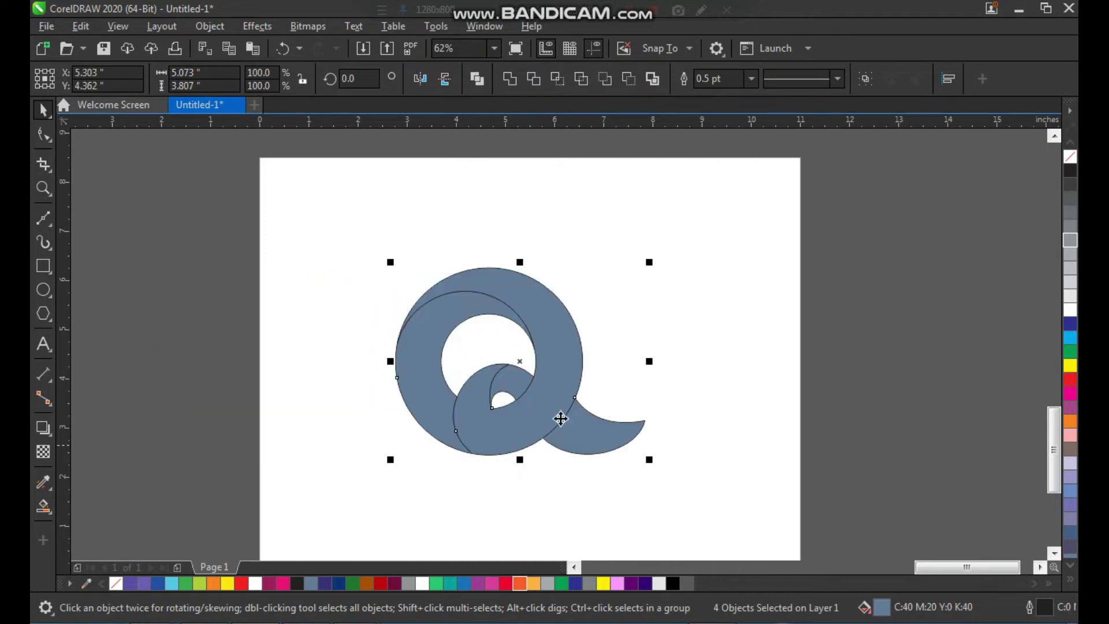
pyautogui.click(617, 354)
pyautogui.press('z')
pyautogui.moveTo(378, 245); pyautogui.dragTo(618, 446)
pyautogui.moveTo(676, 488); pyautogui.dragTo(678, 490)
pyautogui.moveTo(396, 291); pyautogui.dragTo(386, 292)
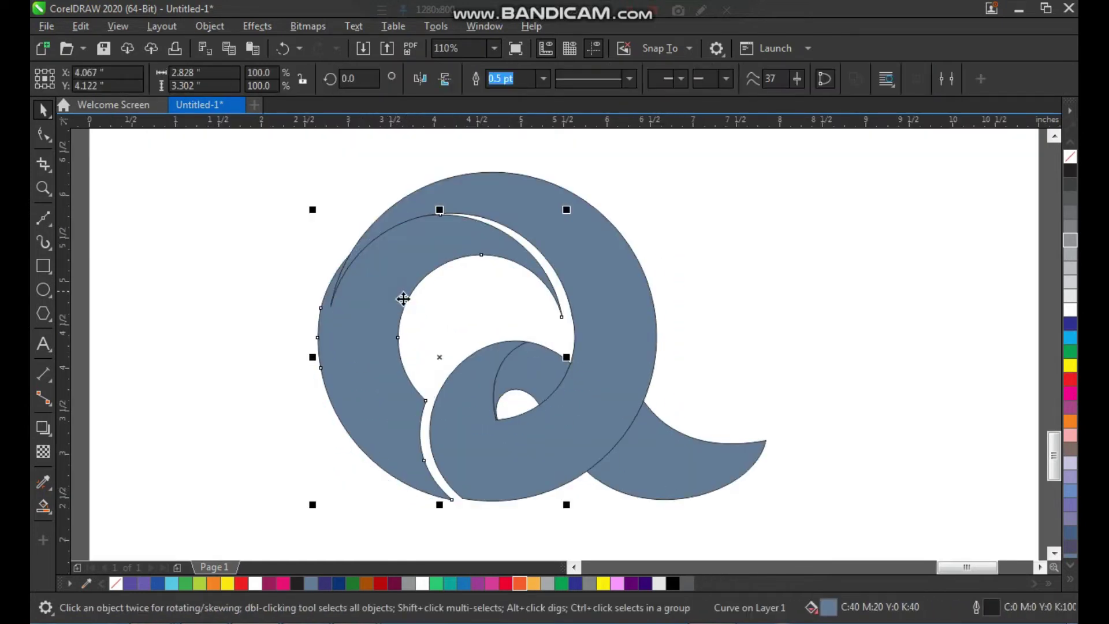
pyautogui.hotkey('ctrl', 'z')
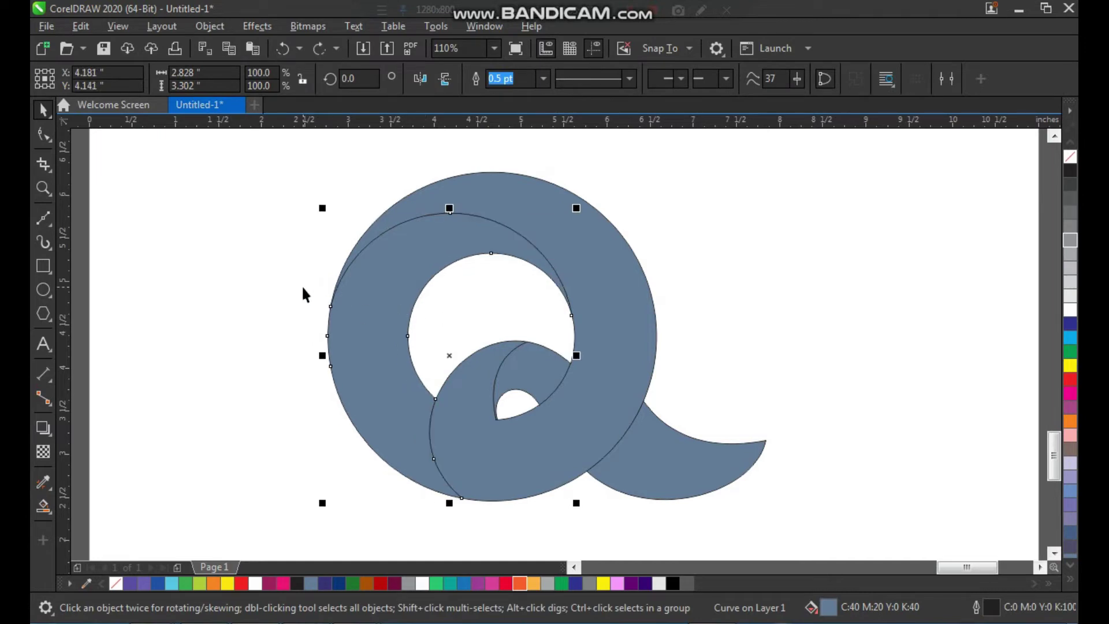
pyautogui.click(272, 295)
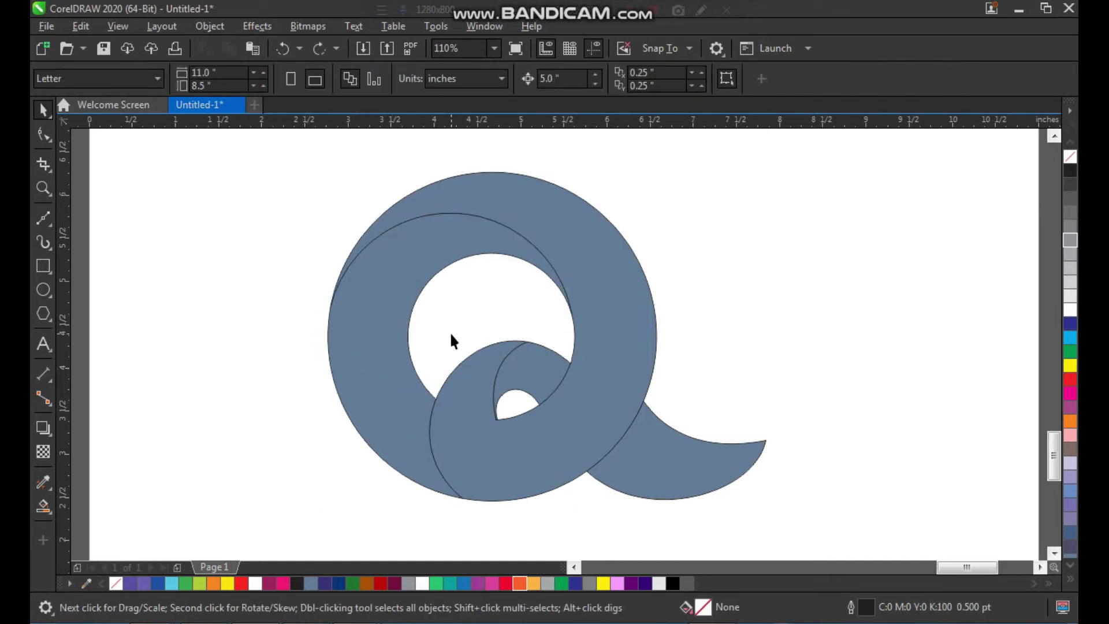
# Fill the left crescent with solid green #3EAD4F.
pyautogui.press('F7')
pyautogui.press('space')
pyautogui.click(421, 269)
pyautogui.moveTo(404, 274); pyautogui.dragTo(401, 274)
pyautogui.hotkey('ctrl', 'z')
pyautogui.click(185, 583)
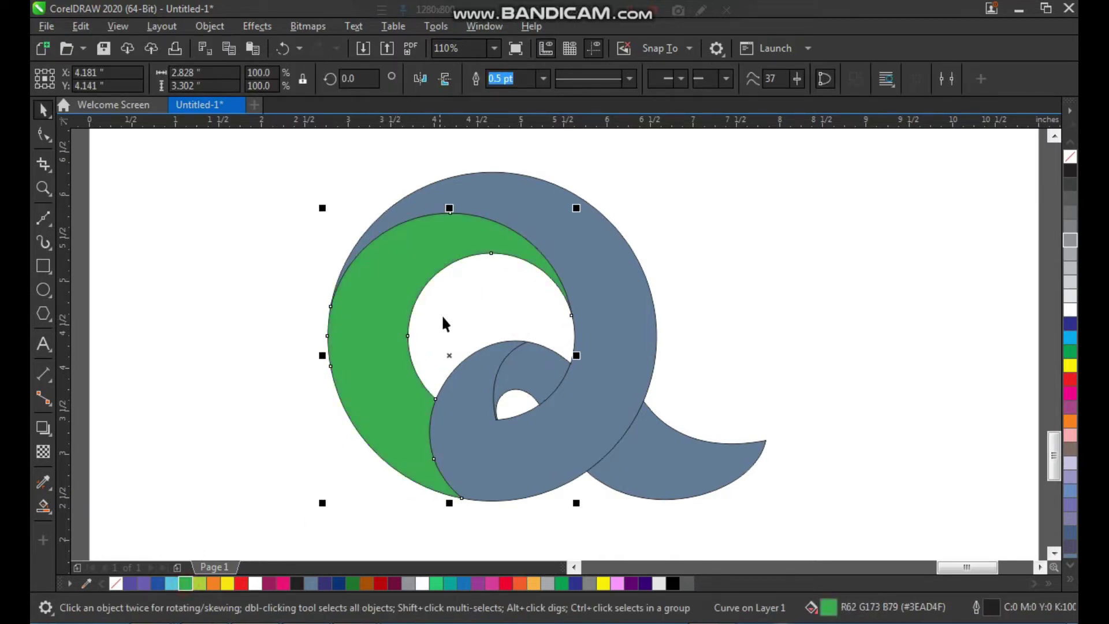
# Apply a linear fountain fill to the crescent, running from green at its upper part to lime green near its lower tip.
pyautogui.click(42, 511)
pyautogui.click(100, 505)
pyautogui.moveTo(389, 272); pyautogui.dragTo(411, 450)
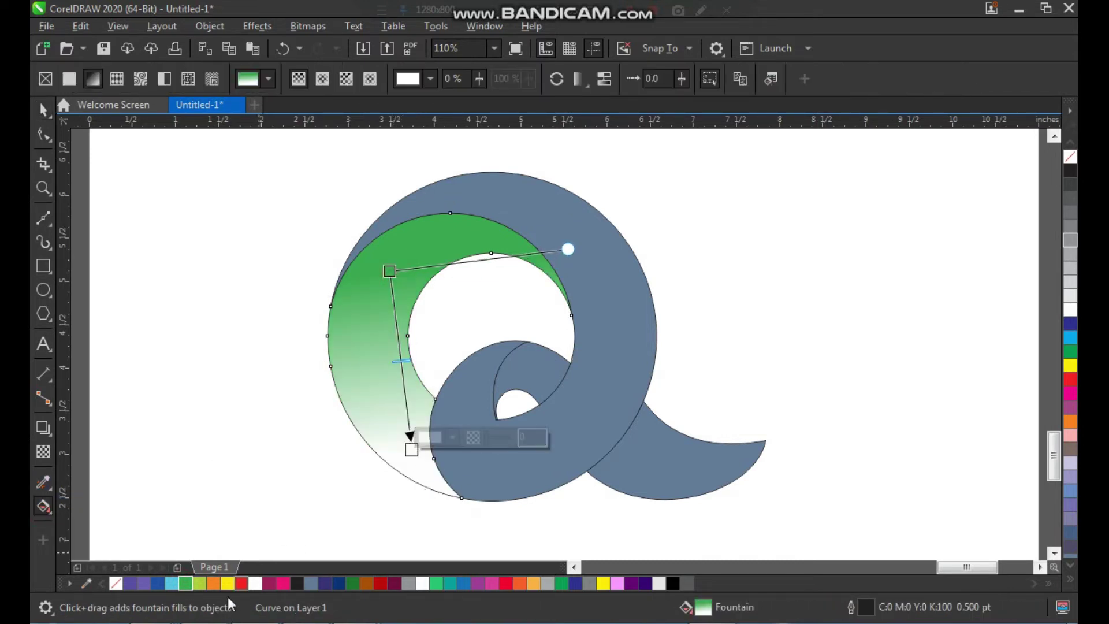
pyautogui.moveTo(368, 487); pyautogui.dragTo(403, 458)
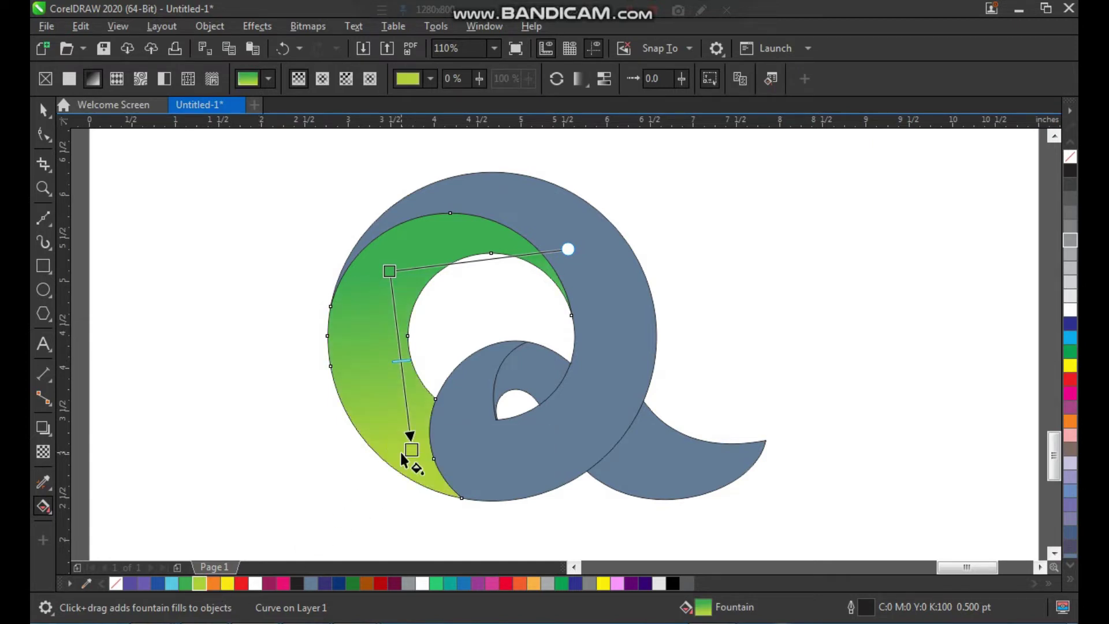
pyautogui.click(43, 109)
pyautogui.click(231, 271)
# Copy only the fill property from the crescent to the small inner piece and the tail.
pyautogui.click(373, 377)
pyautogui.click(542, 377)
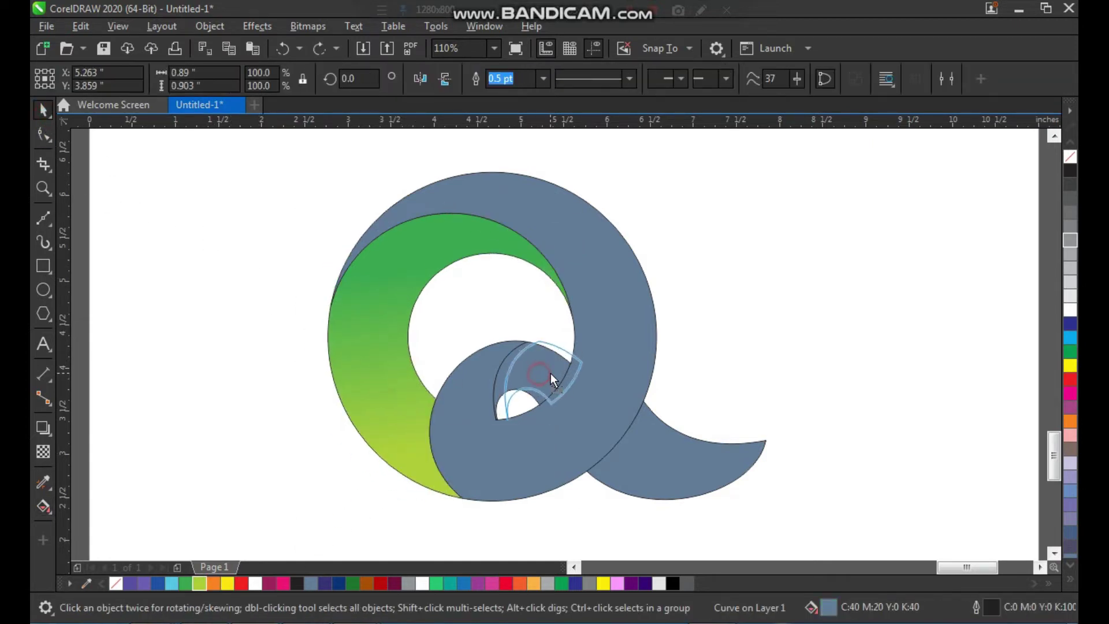
pyautogui.keyDown('shift'); pyautogui.click(628, 451); pyautogui.keyUp('shift')
pyautogui.click(83, 29)
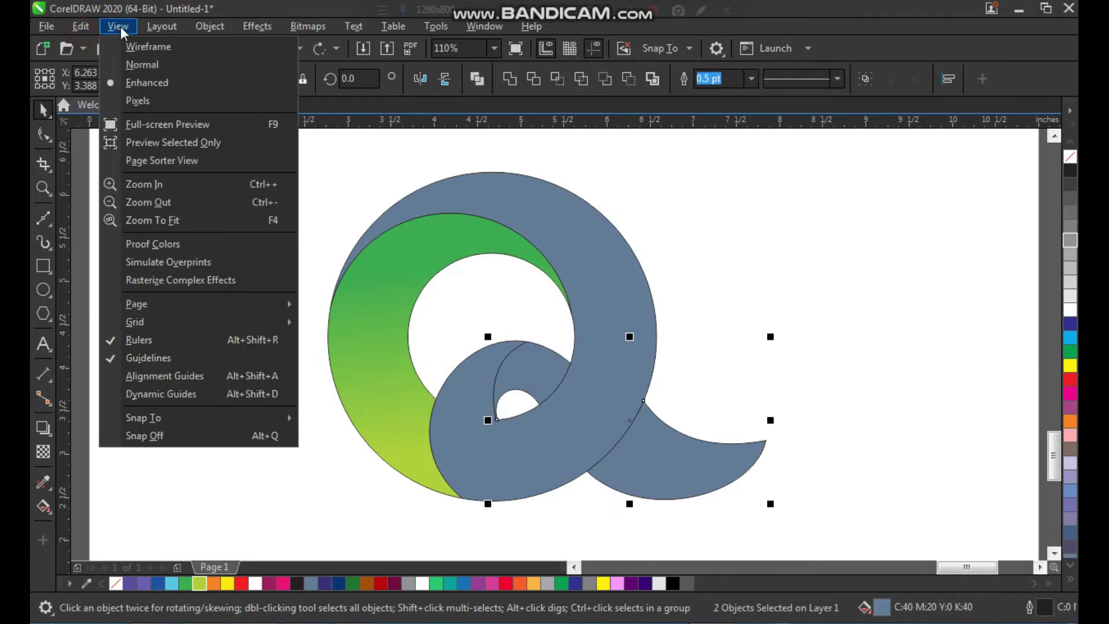
pyautogui.click(151, 140)
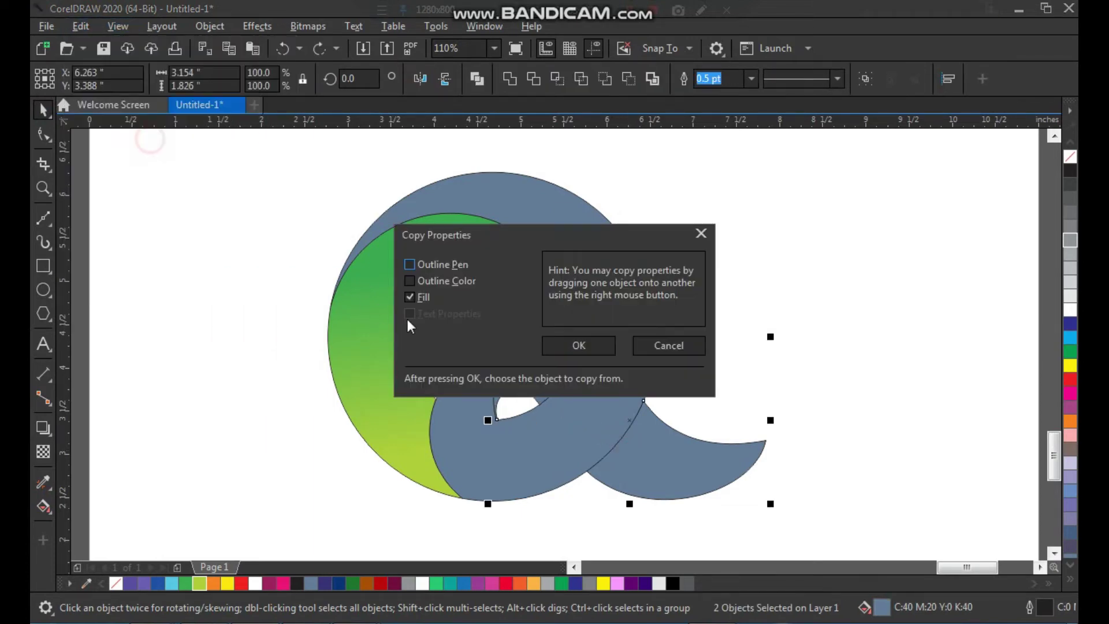
pyautogui.click(579, 346)
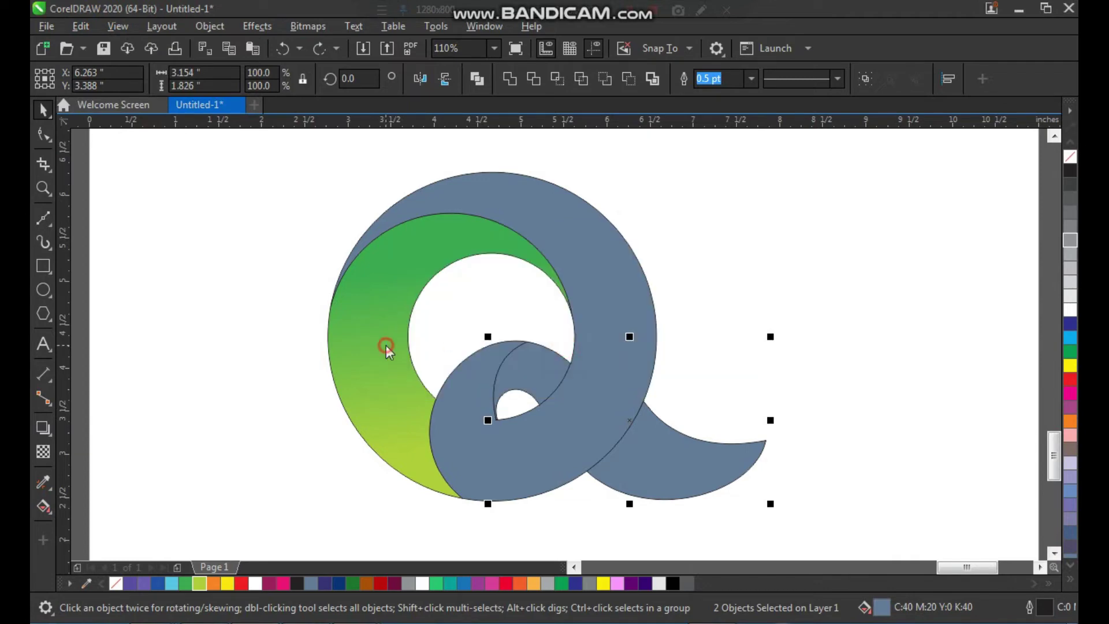
pyautogui.click(383, 345)
pyautogui.click(266, 302)
# Redirect the small inner piece's gradient to run from green at its left edge to lime green at its lower right edge.
pyautogui.click(542, 376)
pyautogui.press('F2')
pyautogui.moveTo(329, 213); pyautogui.dragTo(769, 525)
pyautogui.click(47, 510)
pyautogui.click(94, 510)
pyautogui.moveTo(516, 336); pyautogui.dragTo(498, 344)
pyautogui.moveTo(525, 400); pyautogui.dragTo(573, 372)
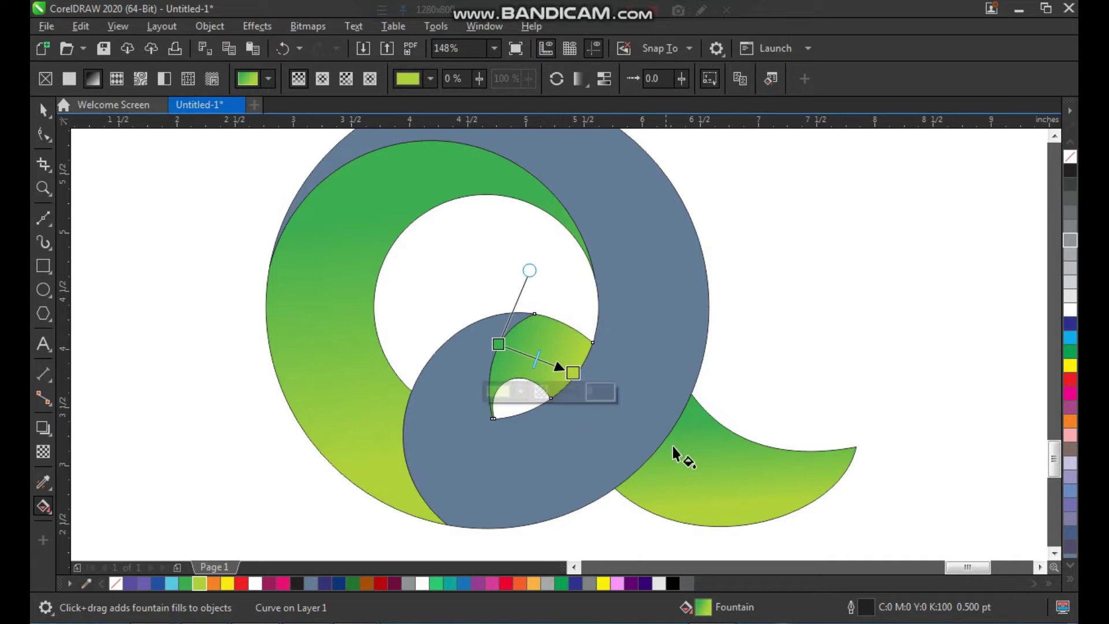
# Redirect the tail's gradient to run diagonally from green beside the ring to lime green toward the lower right.
pyautogui.click(701, 454)
pyautogui.moveTo(676, 421); pyautogui.dragTo(650, 441)
pyautogui.moveTo(698, 504); pyautogui.dragTo(726, 495)
pyautogui.moveTo(650, 442); pyautogui.dragTo(651, 438)
pyautogui.press('space')
pyautogui.click(782, 365)
# Copy only the fill property from the crescent to the large blue-grey ring shape.
pyautogui.click(663, 357)
pyautogui.scroll(-1, 471, 268)
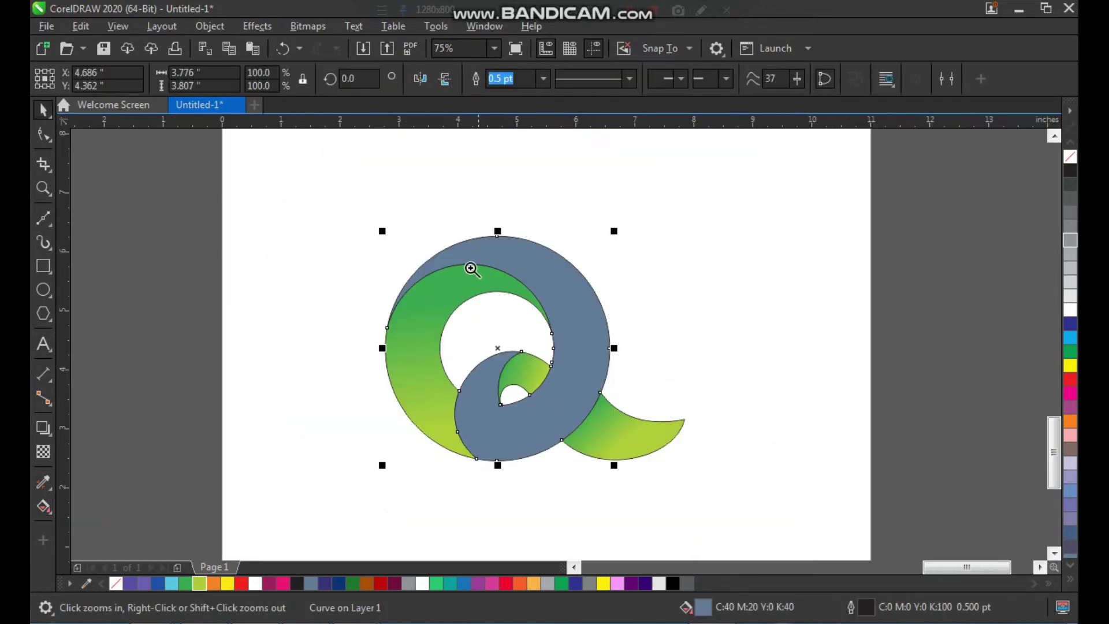
pyautogui.moveTo(677, 480); pyautogui.dragTo(677, 480)
pyautogui.moveTo(648, 327); pyautogui.dragTo(658, 322)
pyautogui.hotkey('ctrl', 'z')
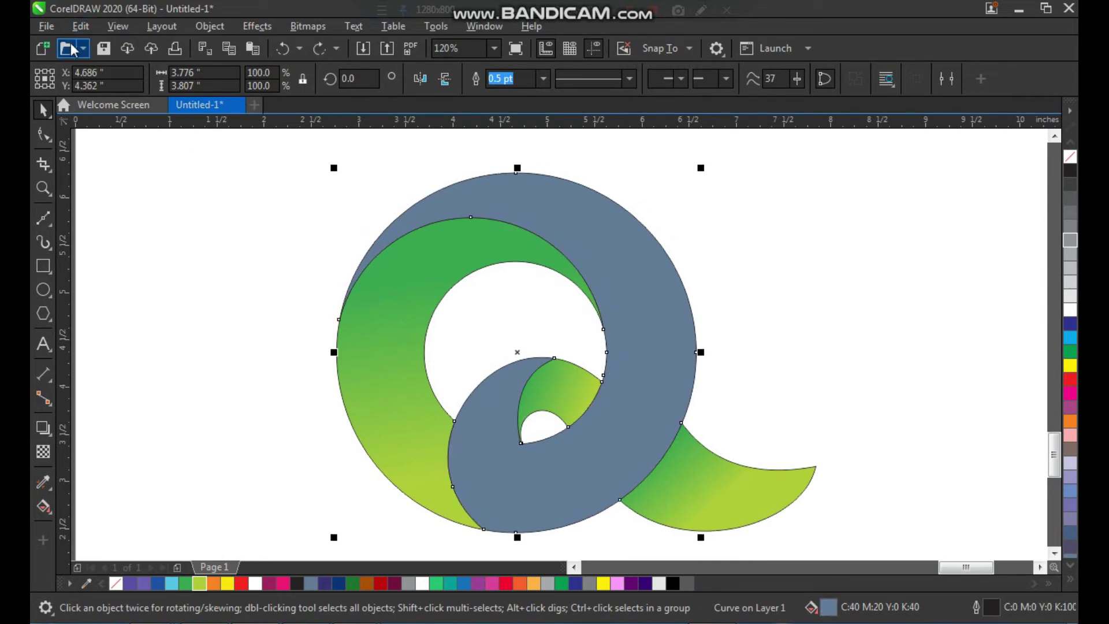
pyautogui.click(79, 27)
pyautogui.click(151, 140)
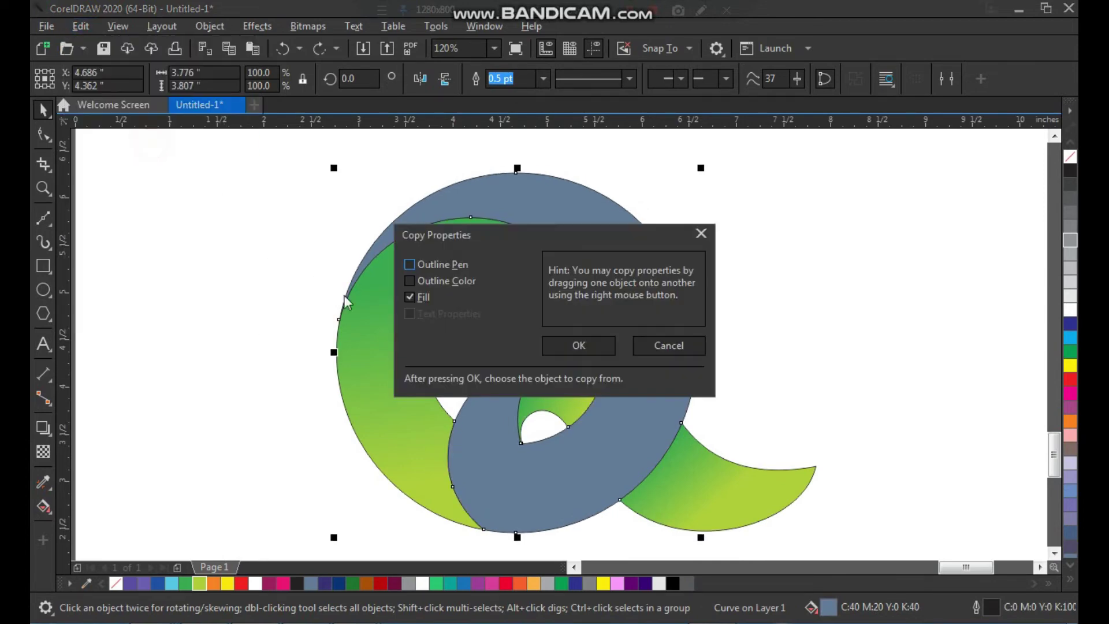
pyautogui.click(577, 347)
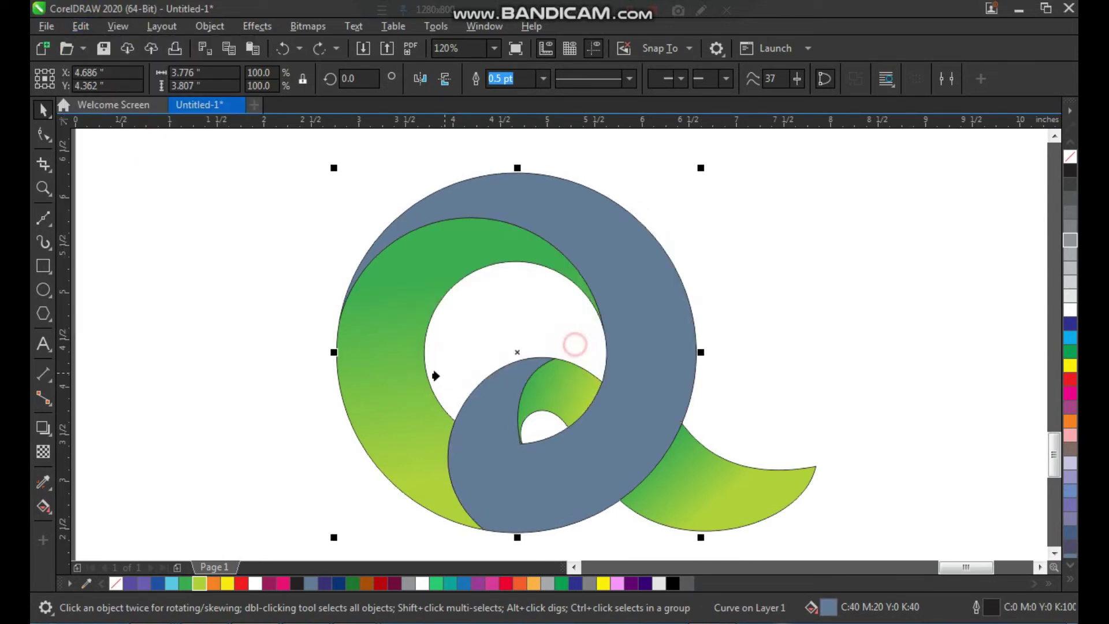
pyautogui.click(388, 379)
pyautogui.click(744, 274)
pyautogui.click(646, 343)
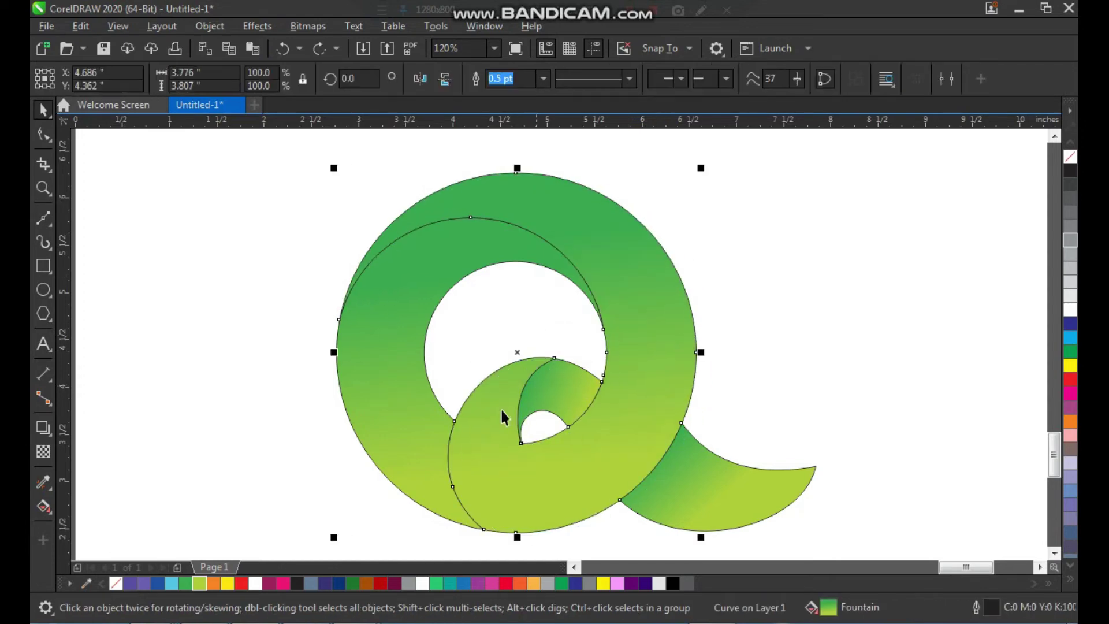
# Change the large ring's gradient to an elliptical fountain fill, with lime green at the centre and green at the outer end.
pyautogui.click(48, 507)
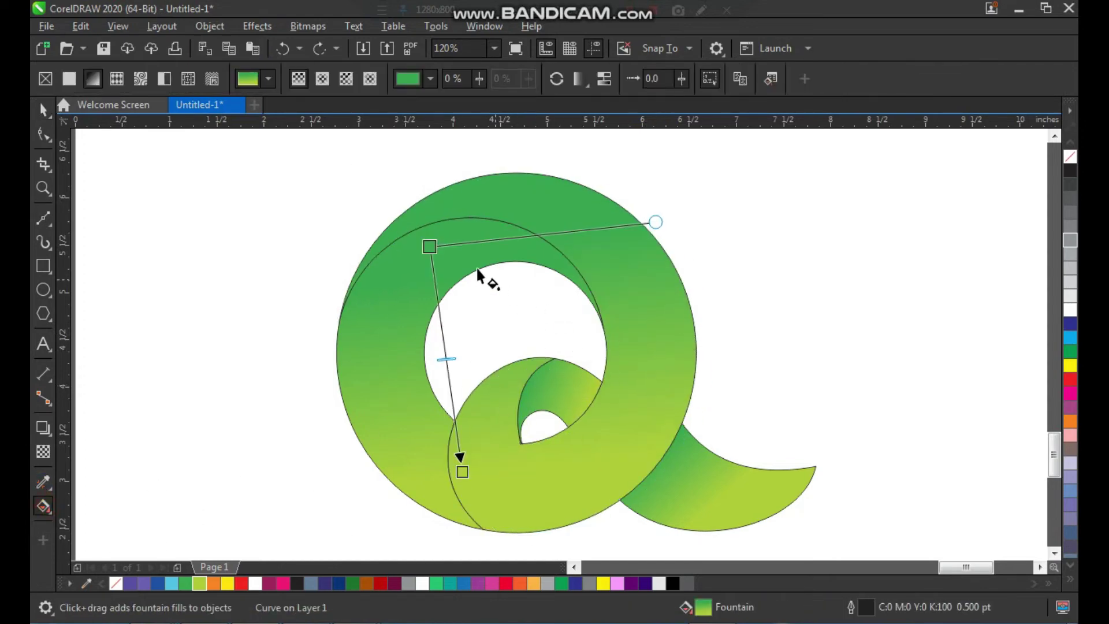
pyautogui.moveTo(430, 245); pyautogui.dragTo(642, 290)
pyautogui.click(326, 80)
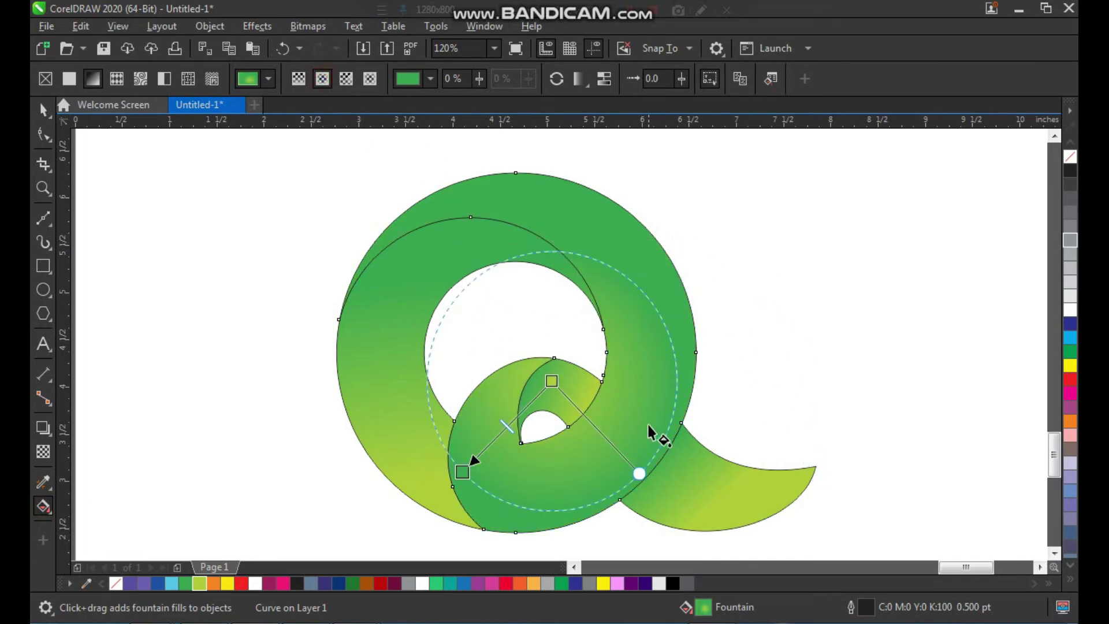
pyautogui.moveTo(640, 471); pyautogui.dragTo(654, 452)
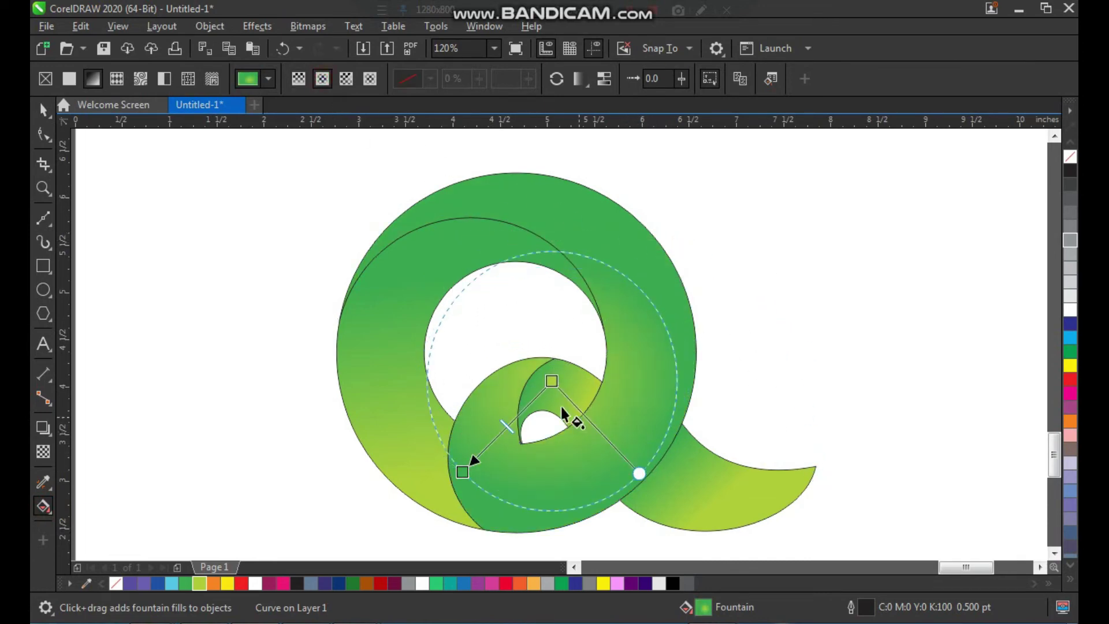
# Shift the elliptical gradient's lime centre up into the ring's hole and extend its green end to the ring's lower left edge.
pyautogui.moveTo(552, 381); pyautogui.dragTo(576, 313)
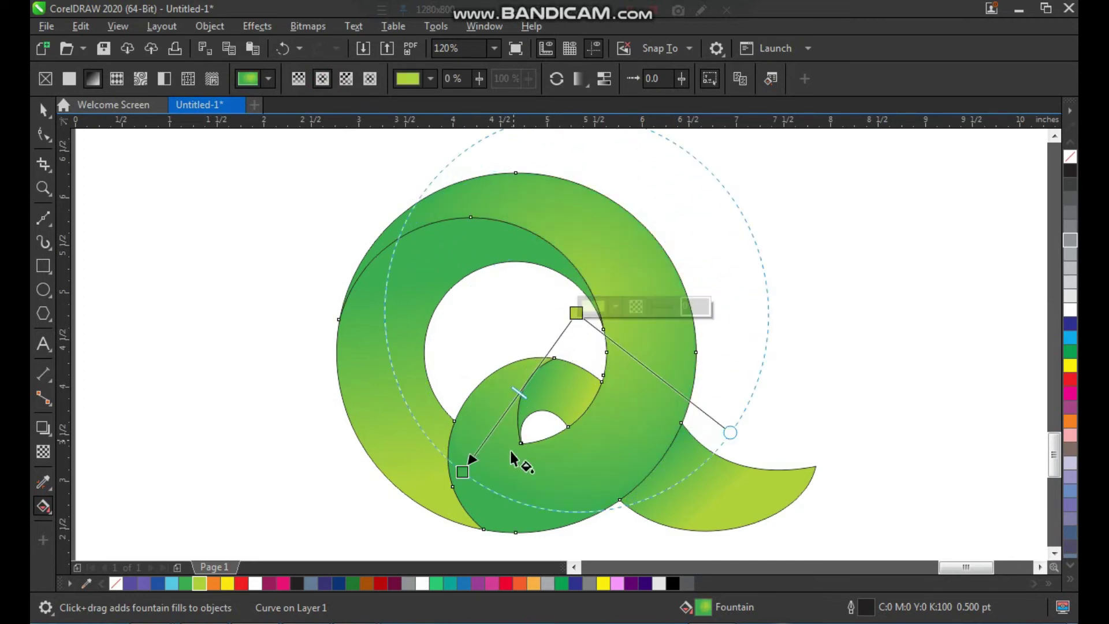
pyautogui.moveTo(464, 469); pyautogui.dragTo(428, 515)
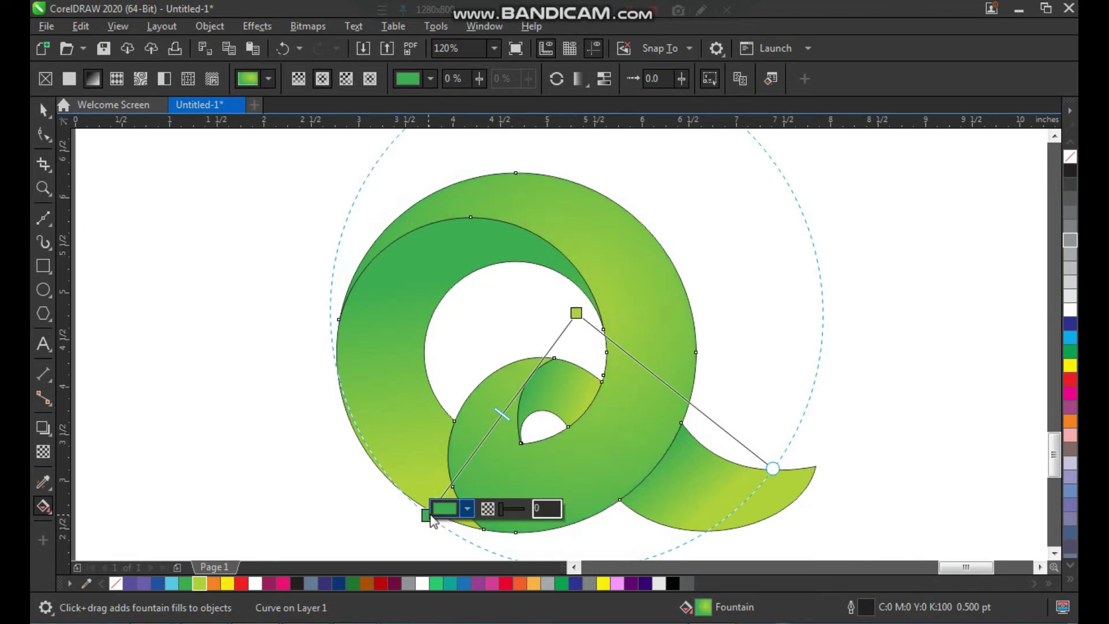
pyautogui.moveTo(576, 313)
pyautogui.mouseDown()
pyautogui.moveTo(540, 327)
pyautogui.moveTo(572, 317)
pyautogui.moveTo(577, 333)
pyautogui.moveTo(586, 308)
pyautogui.moveTo(574, 317)
pyautogui.moveTo(572, 304)
pyautogui.moveTo(583, 307)
pyautogui.mouseUp()
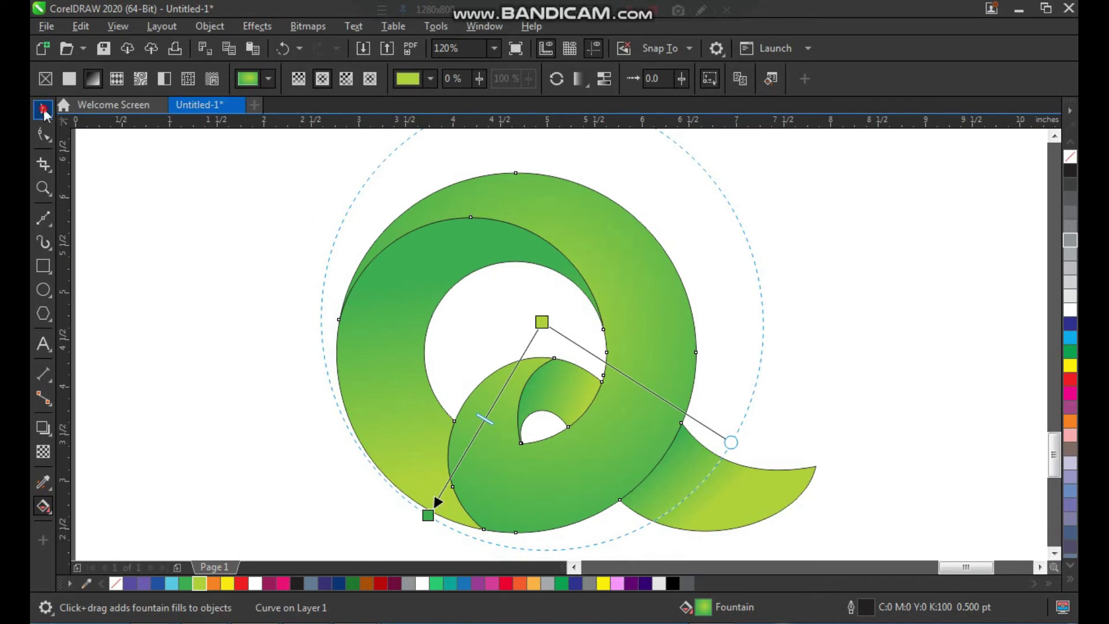
# Remove the outline from all four logo pieces.
pyautogui.click(44, 109)
pyautogui.click(272, 243)
pyautogui.press('F3')
pyautogui.press('F2')
pyautogui.moveTo(414, 224); pyautogui.dragTo(754, 494)
pyautogui.click(807, 284)
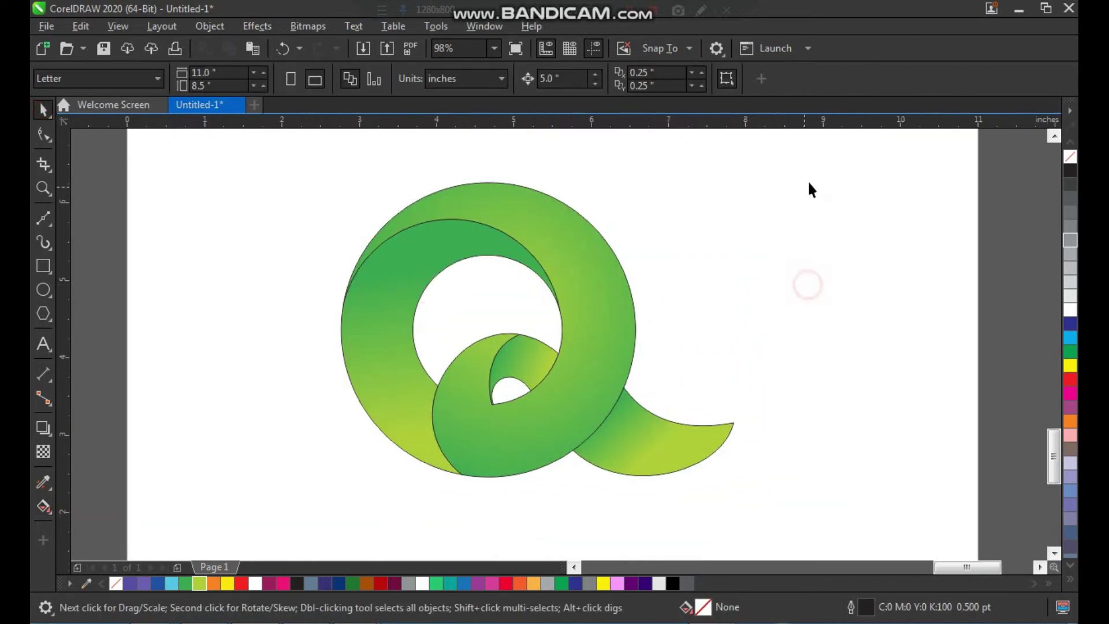
pyautogui.moveTo(475, 448); pyautogui.dragTo(272, 524)
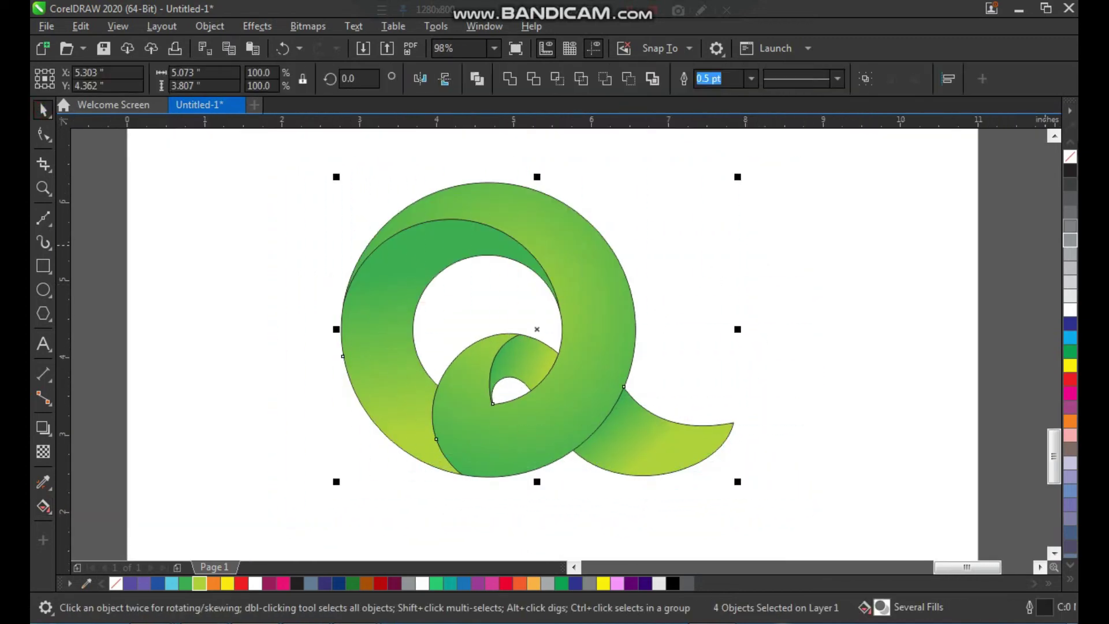
pyautogui.rightClick(1070, 157)
pyautogui.click(893, 232)
# Group the four logo pieces and move the group slightly up and to the right on the page.
pyautogui.moveTo(304, 518); pyautogui.dragTo(304, 517)
pyautogui.hotkey('ctrl', 'g')
pyautogui.moveTo(569, 395); pyautogui.dragTo(594, 372)
pyautogui.hotkey('ctrl', 'z')
pyautogui.click(759, 288)
pyautogui.press('F3')
pyautogui.press('F2')
pyautogui.moveTo(443, 216); pyautogui.dragTo(737, 473)
pyautogui.moveTo(570, 401); pyautogui.dragTo(603, 368)
pyautogui.click(717, 319)
pyautogui.click(593, 404)
pyautogui.click(541, 468)
# Add the artistic text "BRAND NAME" below the logo and enlarge it to about 49.5 pt.
pyautogui.press('F8')
pyautogui.click(385, 485)
pyautogui.write('BRAND NAME')
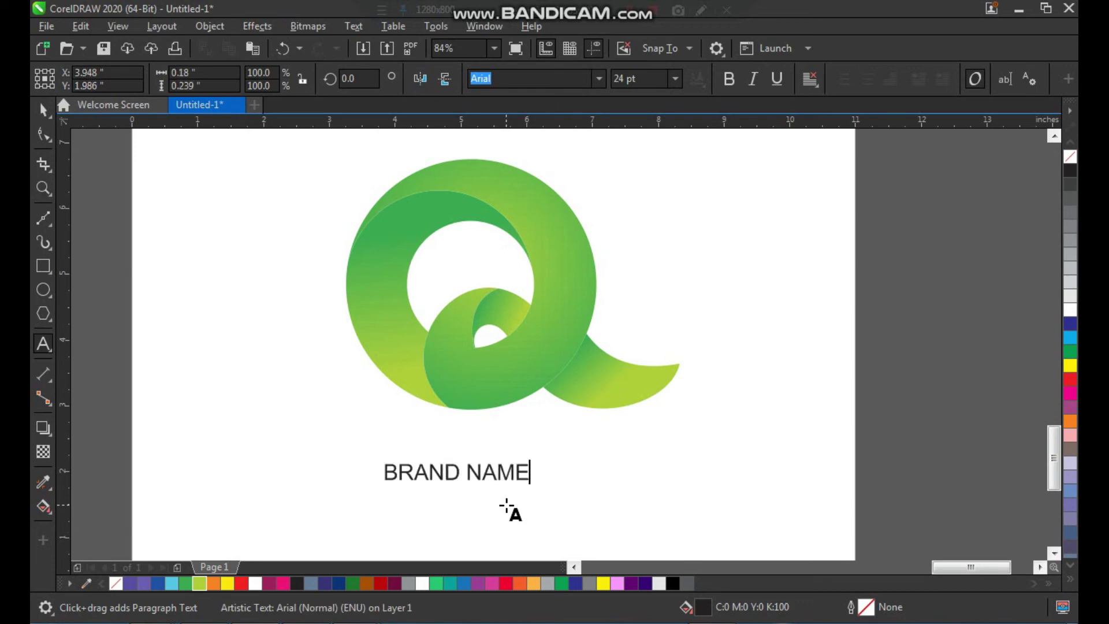
pyautogui.hotkey('ctrl', 'space')
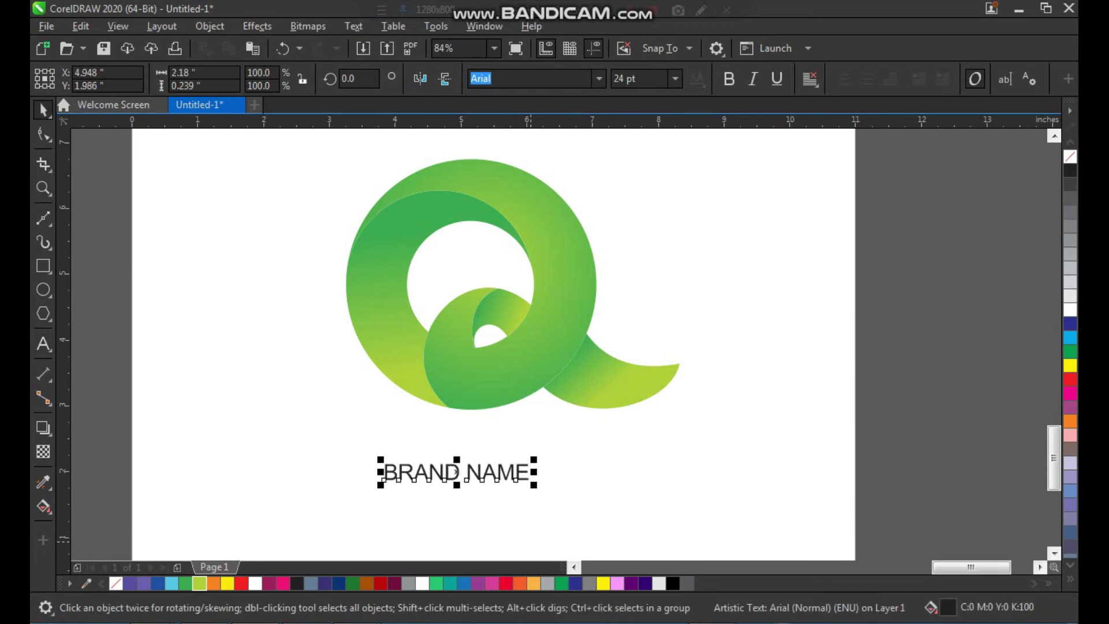
pyautogui.moveTo(536, 486); pyautogui.dragTo(629, 477)
# Set the brand name's font to ContextBlackSSi, scale it to about 43.7 pt and centre it close beneath the logo.
pyautogui.click(599, 78)
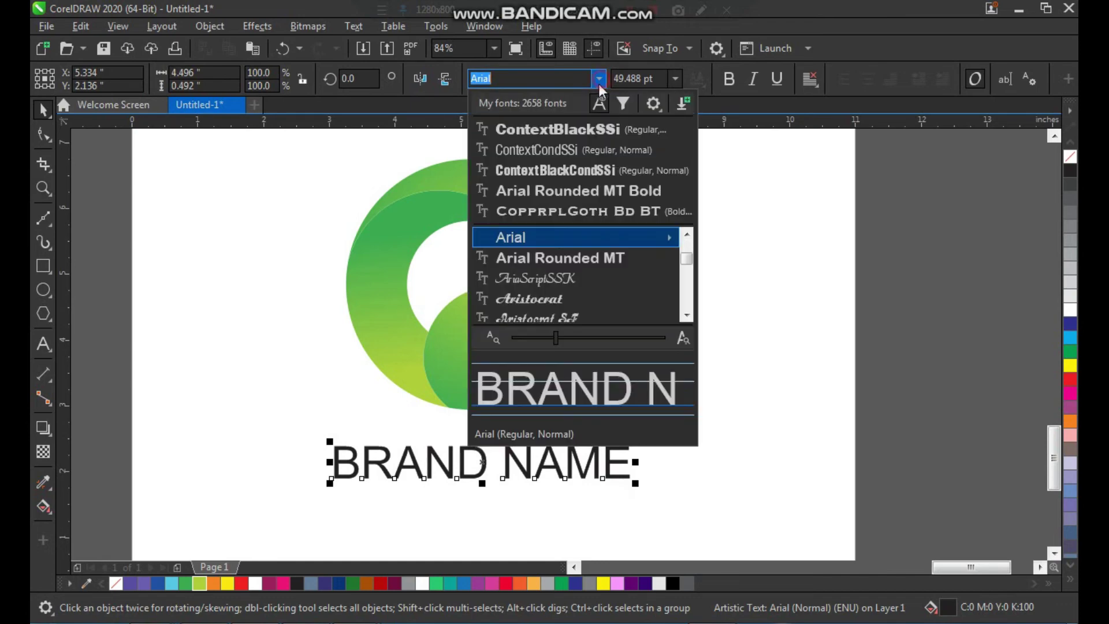
pyautogui.click(590, 133)
pyautogui.moveTo(664, 484); pyautogui.dragTo(636, 450)
pyautogui.click(742, 472)
pyautogui.click(638, 468)
pyautogui.click(641, 471)
pyautogui.click(636, 449)
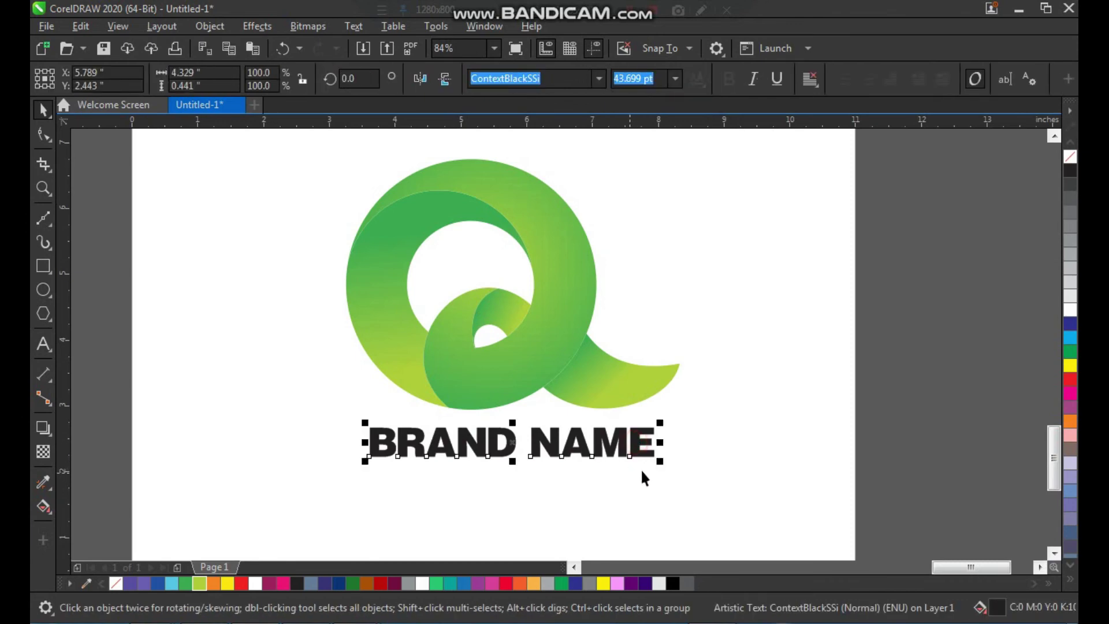
# Break the brand name text apart into separate words.
pyautogui.hotkey('ctrl', 'k')
pyautogui.click(615, 523)
pyautogui.moveTo(507, 452); pyautogui.dragTo(498, 453)
pyautogui.hotkey('ctrl', 'z')
pyautogui.click(557, 511)
# Fill the word BRAND with dark green.
pyautogui.press('F2')
pyautogui.moveTo(310, 310); pyautogui.dragTo(703, 508)
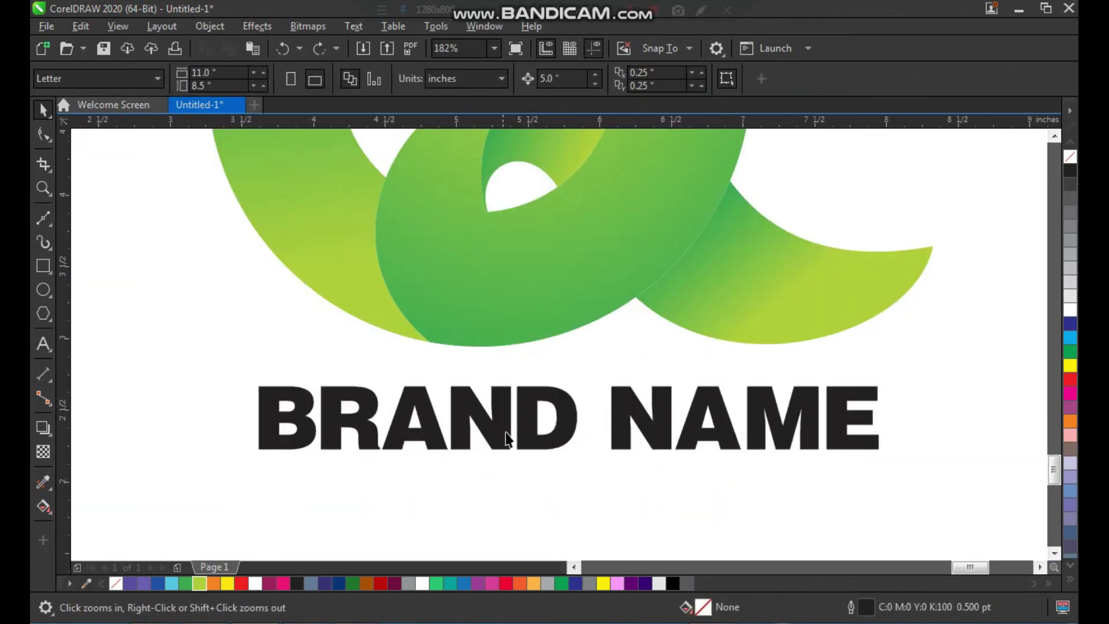
pyautogui.click(526, 442)
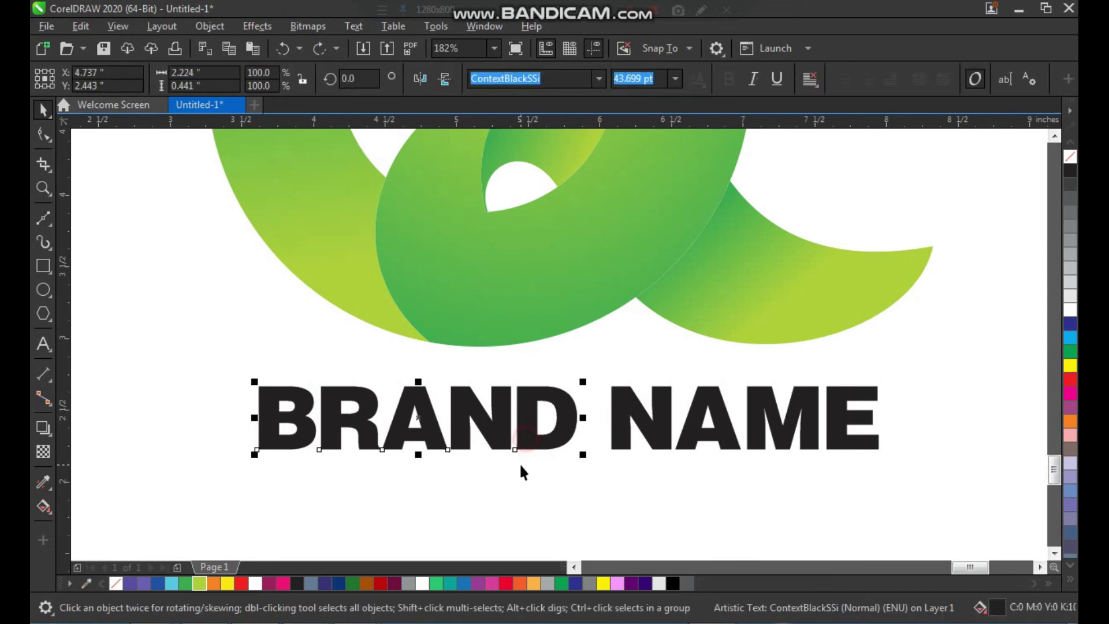
pyautogui.click(351, 582)
pyautogui.click(483, 483)
# Duplicate the word NAME and place the copy below the brand name.
pyautogui.scroll(-2, 414, 446)
pyautogui.press('F2')
pyautogui.moveTo(328, 261); pyautogui.dragTo(621, 501)
pyautogui.click(549, 508)
pyautogui.moveTo(602, 458); pyautogui.dragTo(484, 509)
pyautogui.rightClick(484, 509)
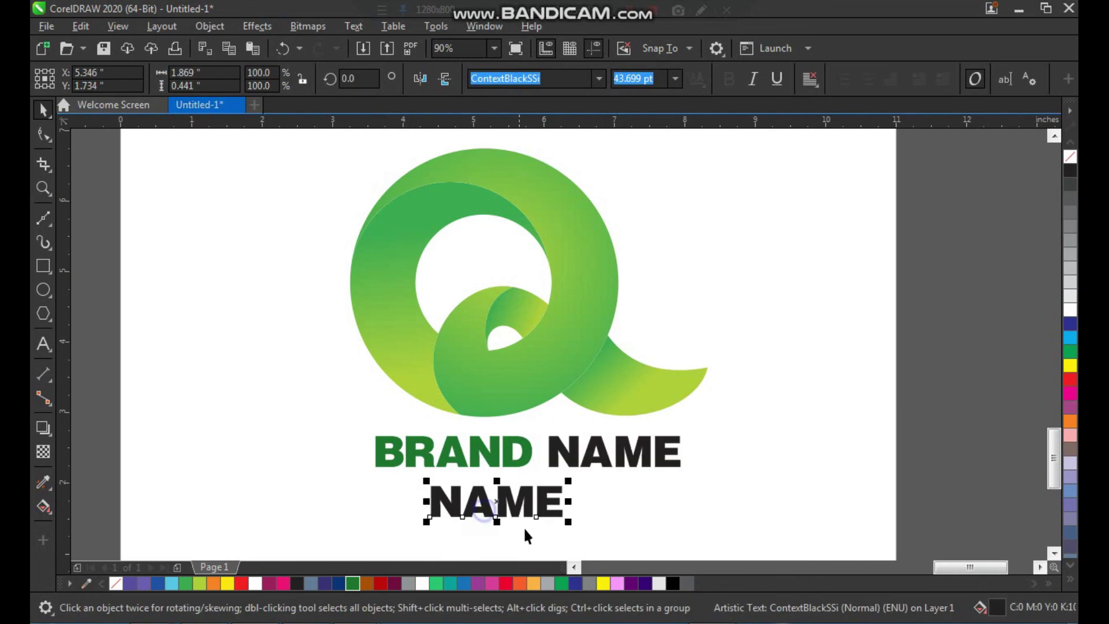
# Replace the copied word's text with "your tagline here".
pyautogui.press('F8')
pyautogui.hotkey('ctrl', 'a')
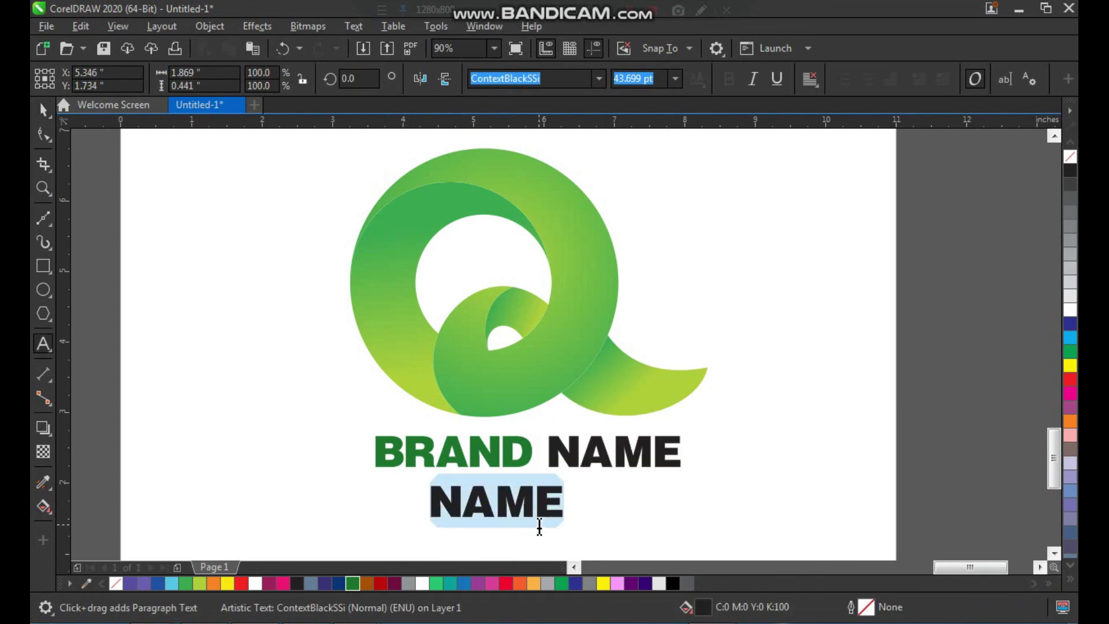
pyautogui.write('yuir')
pyautogui.press('BackSpace')
pyautogui.press('BackSpace')
pyautogui.press('BackSpace')
pyautogui.write('our tagline hre')
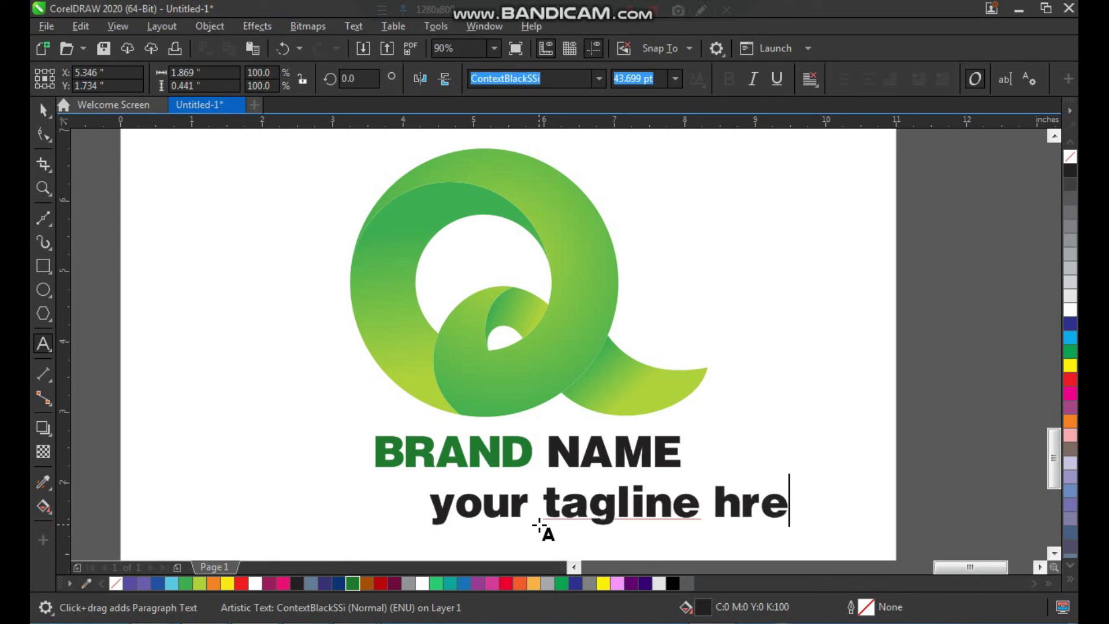
pyautogui.press('BackSpace')
pyautogui.press('BackSpace')
pyautogui.write('ere')
pyautogui.hotkey('ctrl', 'space')
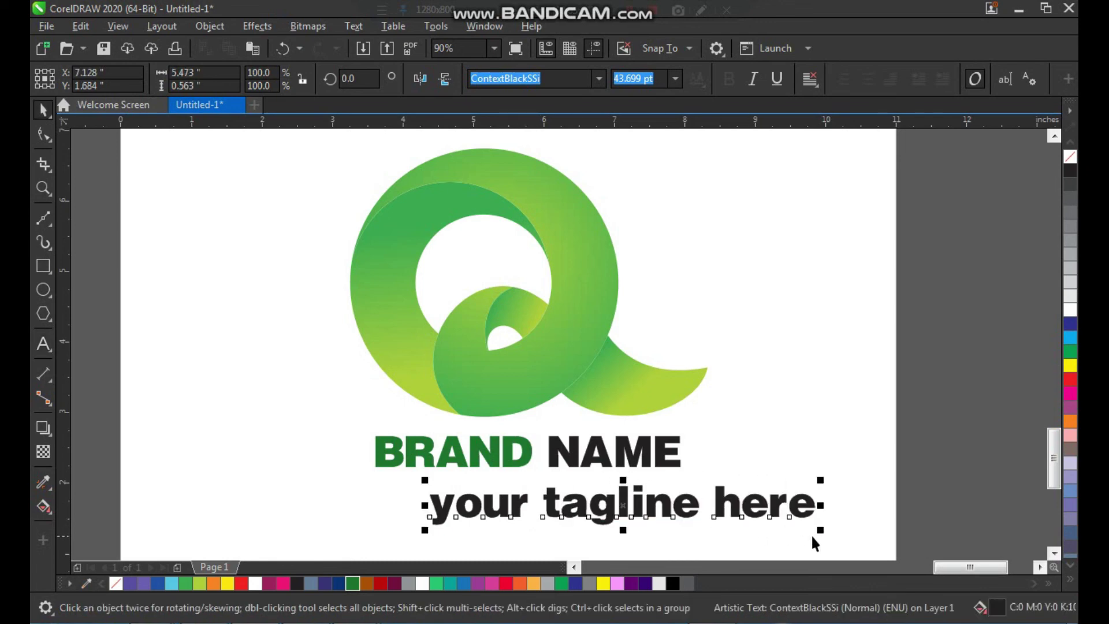
# Scale the tagline down to about 22.5 pt and change its case to UPPERCASE.
pyautogui.moveTo(821, 535); pyautogui.dragTo(633, 520)
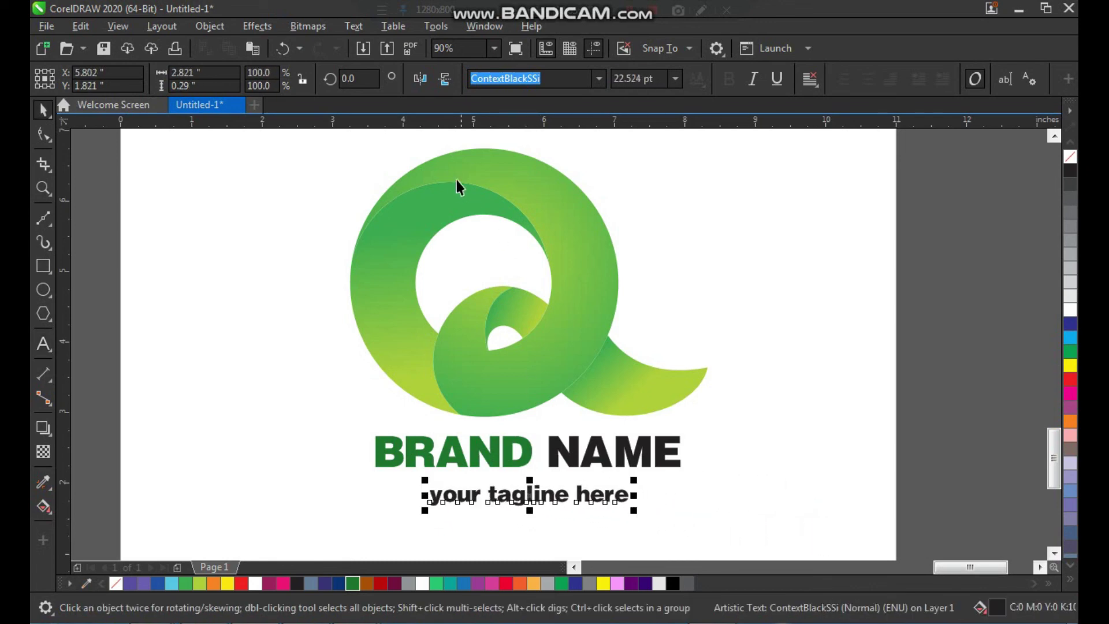
pyautogui.click(353, 26)
pyautogui.click(417, 366)
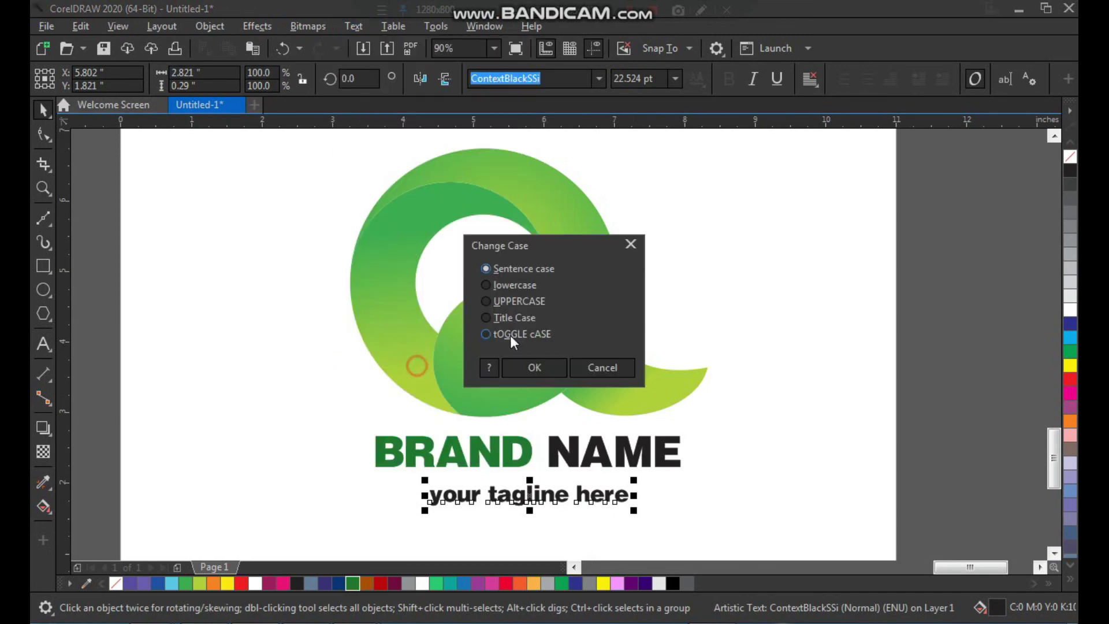
pyautogui.click(536, 365)
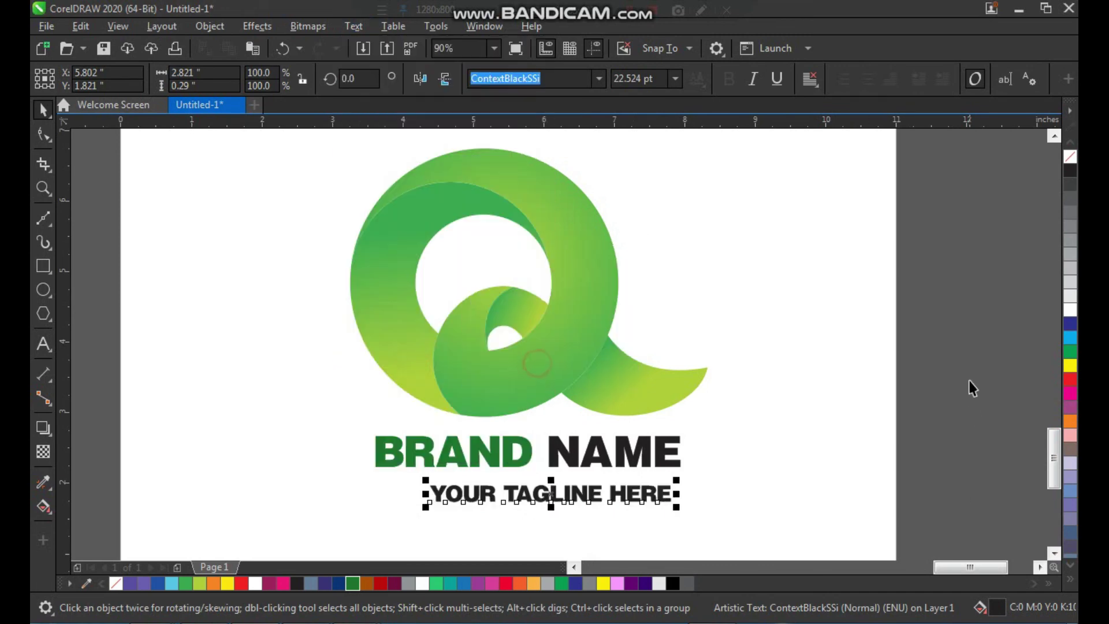
# Fill the tagline with 60% black and move it up and left to sit right beneath the brand name.
pyautogui.click(1071, 226)
pyautogui.press('F2')
pyautogui.moveTo(282, 386); pyautogui.dragTo(642, 539)
pyautogui.moveTo(891, 449); pyautogui.dragTo(798, 414)
# Widen the tagline's letter spacing until it is about as wide as the brand name.
pyautogui.scroll(-1, 685, 451)
pyautogui.press('F2')
pyautogui.moveTo(480, 317); pyautogui.dragTo(998, 496)
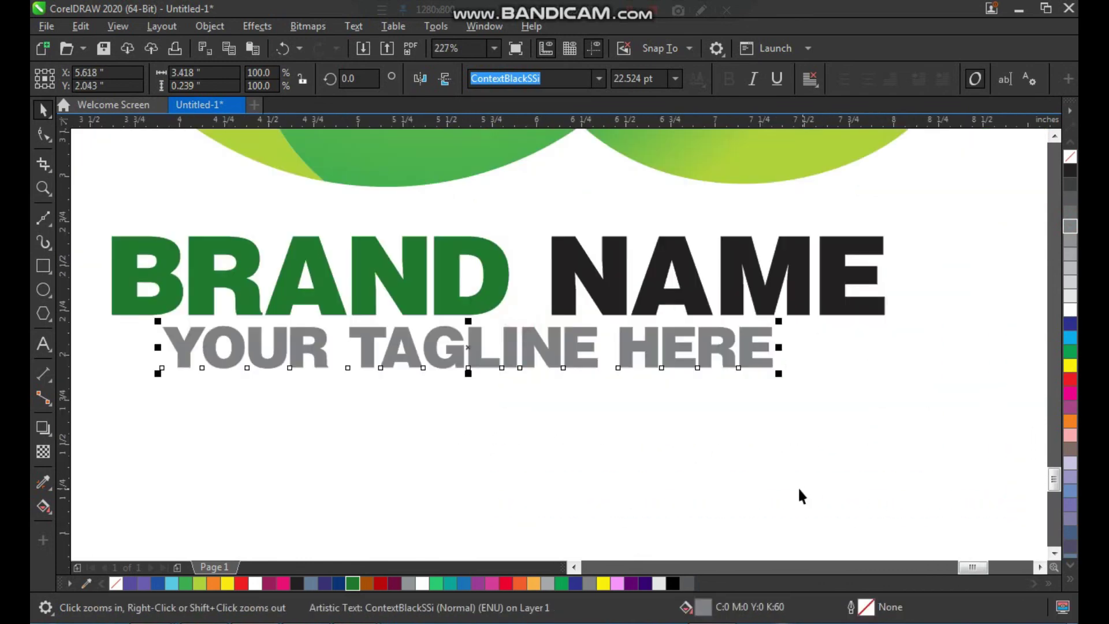
pyautogui.press('F10')
pyautogui.press('space')
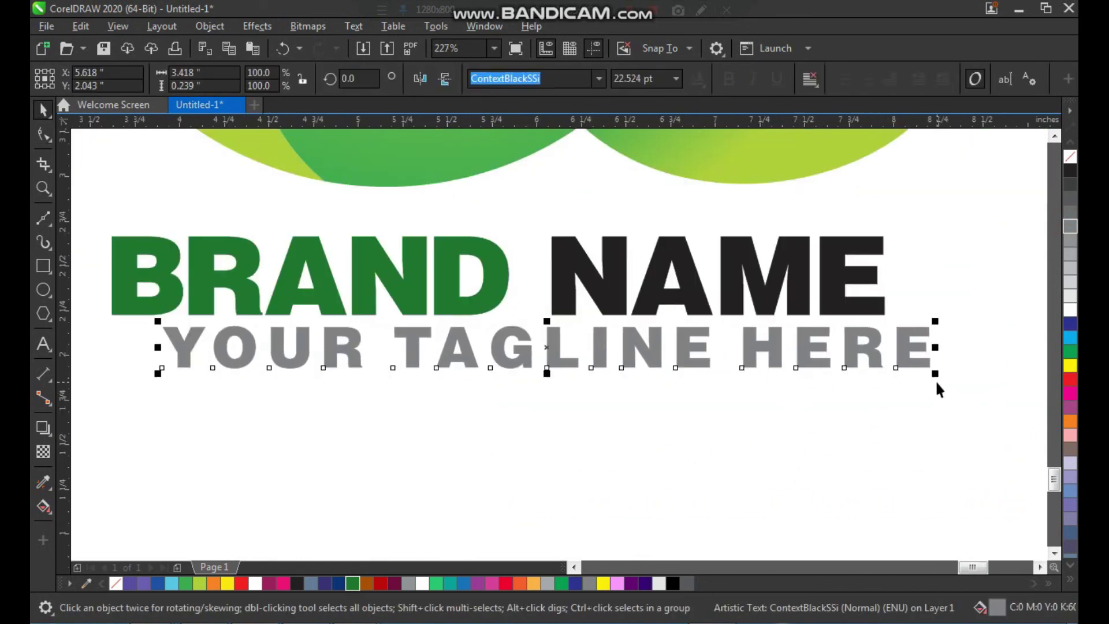